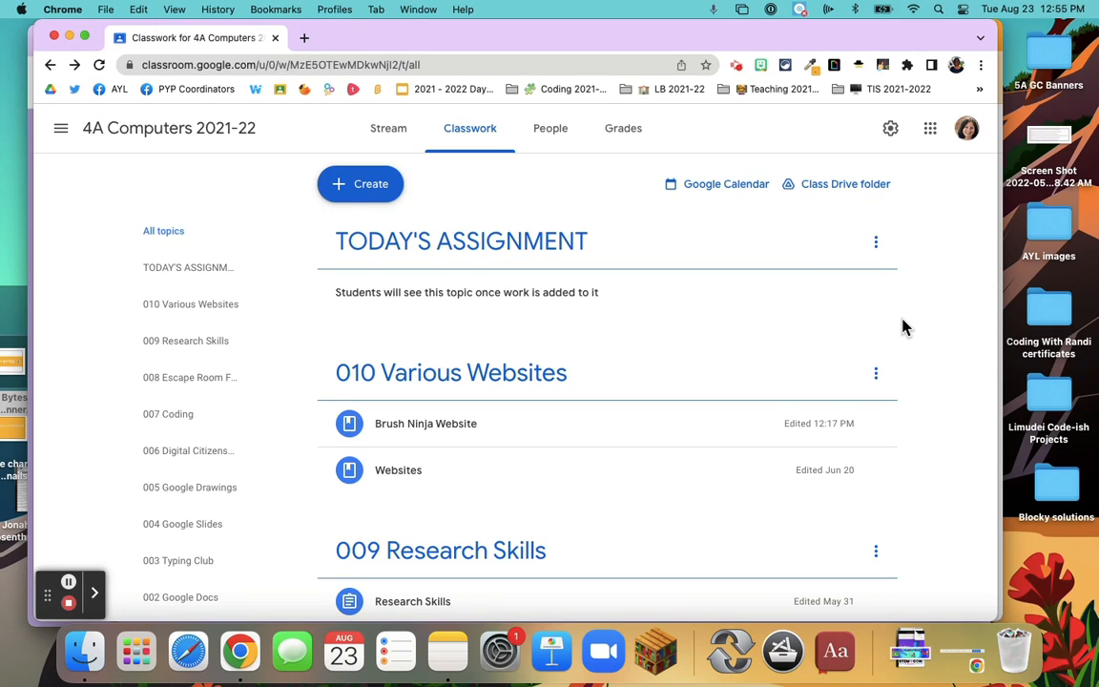
# Look through the class's Classwork page to examine how the numbered topics and their materials are organized
pyautogui.scroll(-1, 904, 328)
pyautogui.scroll(1, 904, 327)
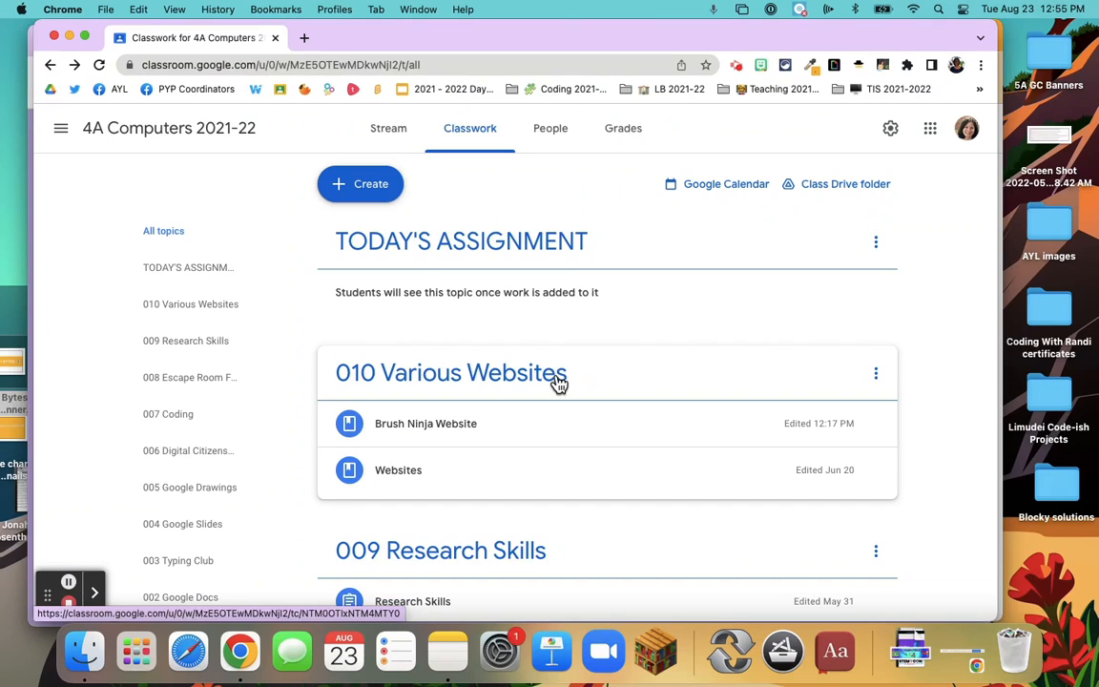
pyautogui.scroll(-1, 559, 382)
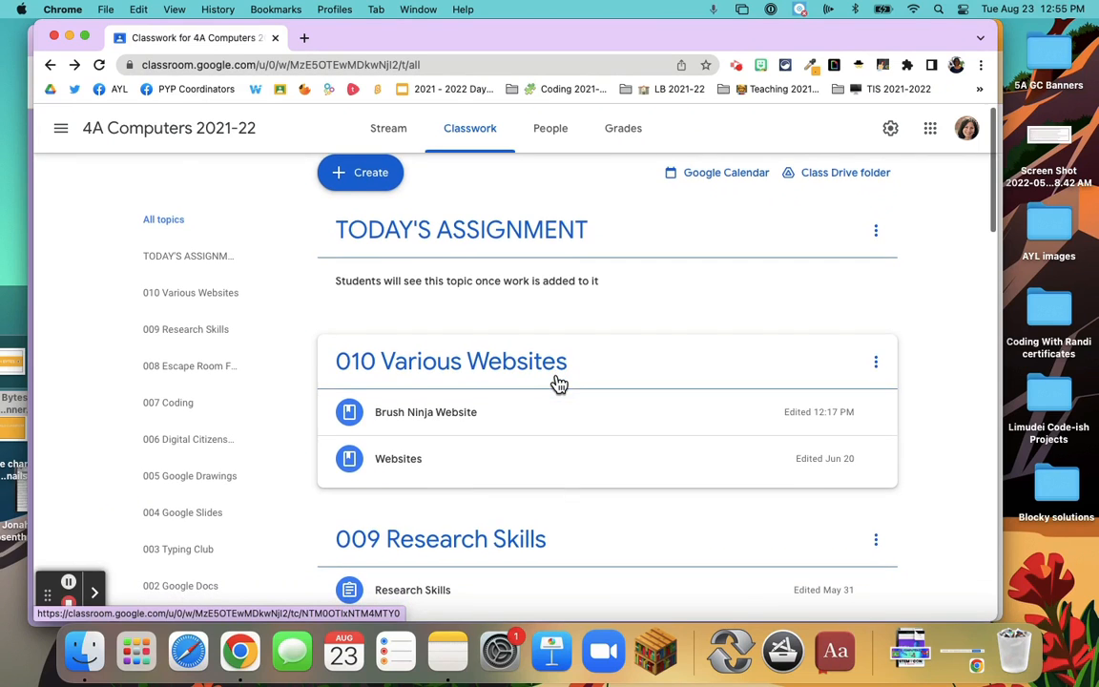
pyautogui.scroll(1, 558, 385)
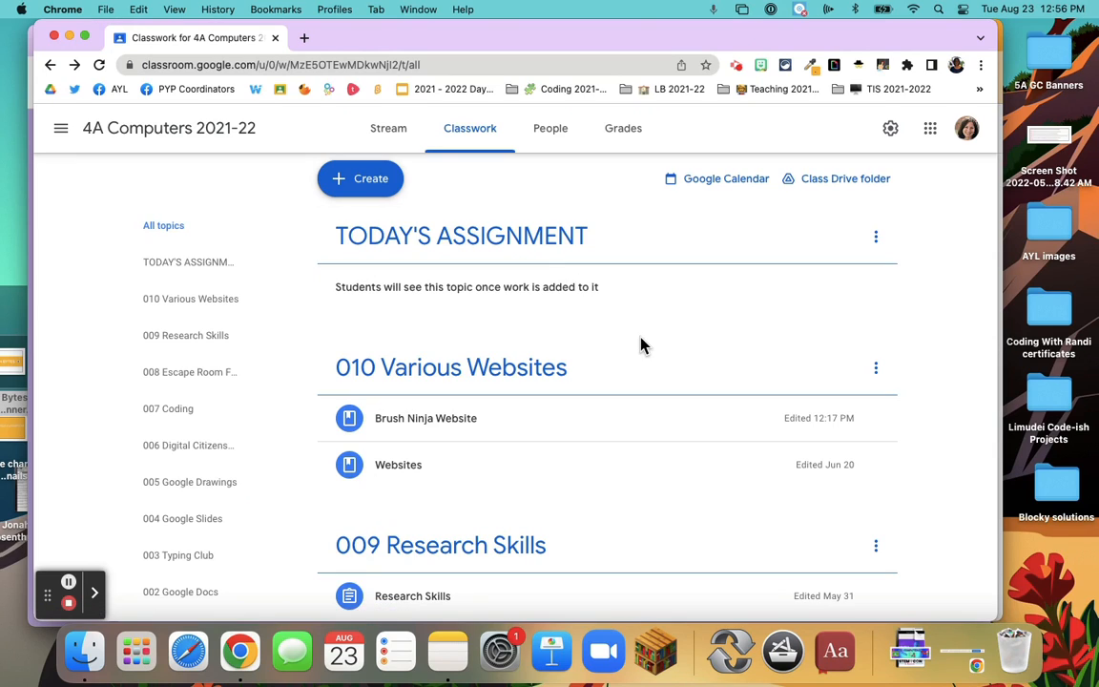
pyautogui.scroll(-1, 641, 346)
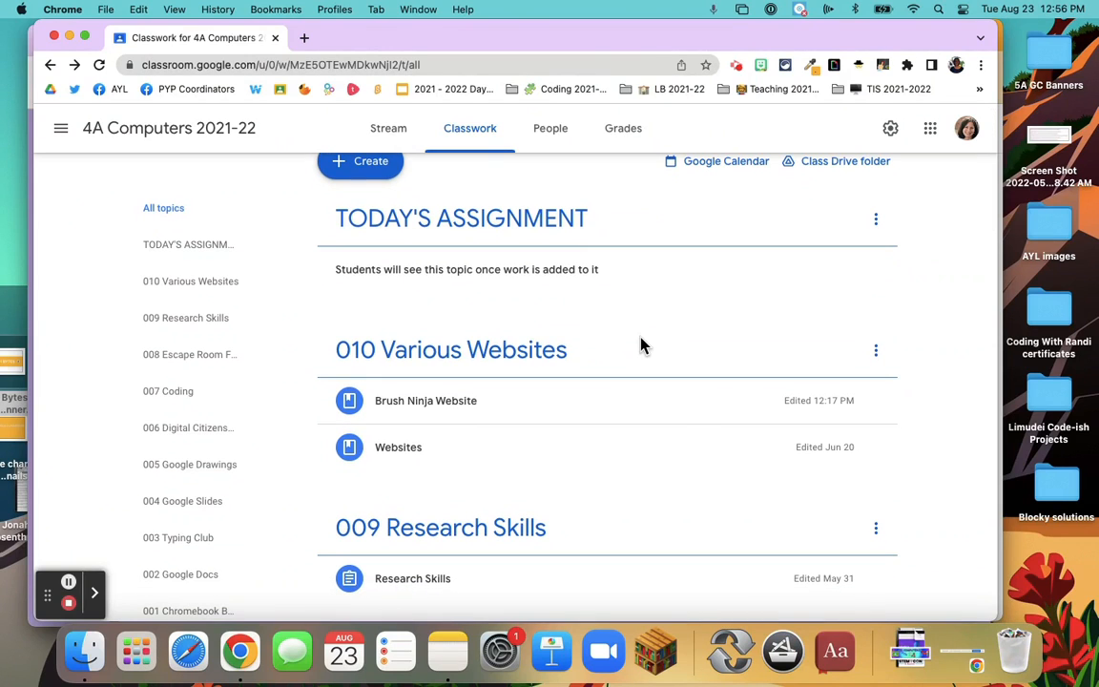
pyautogui.scroll(-1, 641, 345)
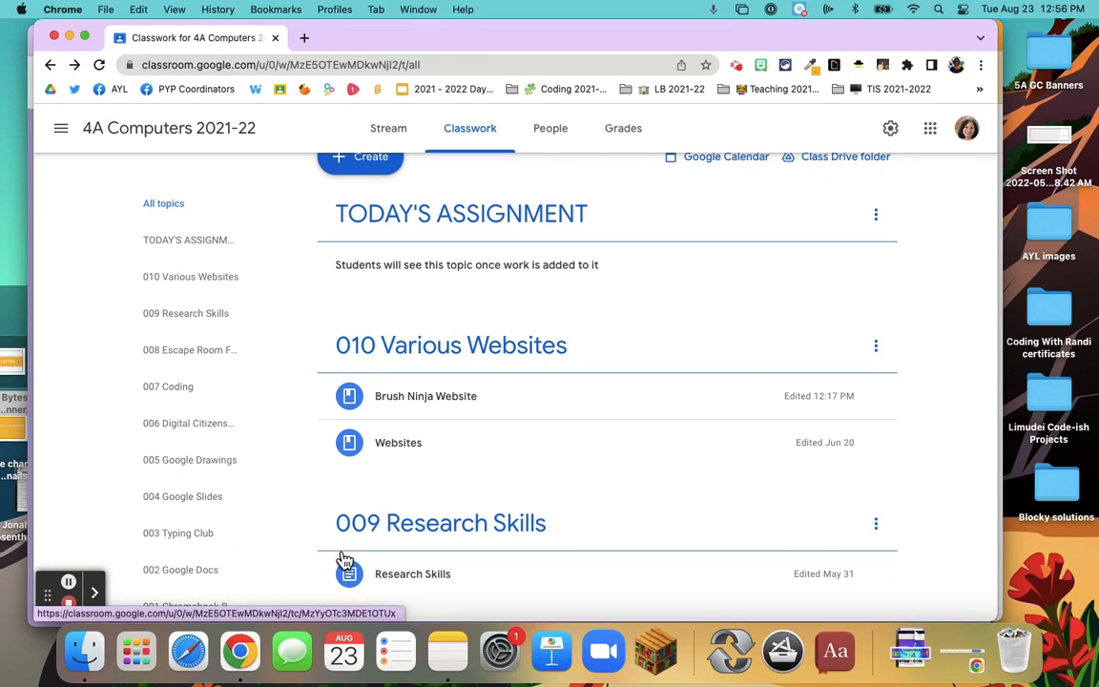
pyautogui.scroll(-3, 355, 541)
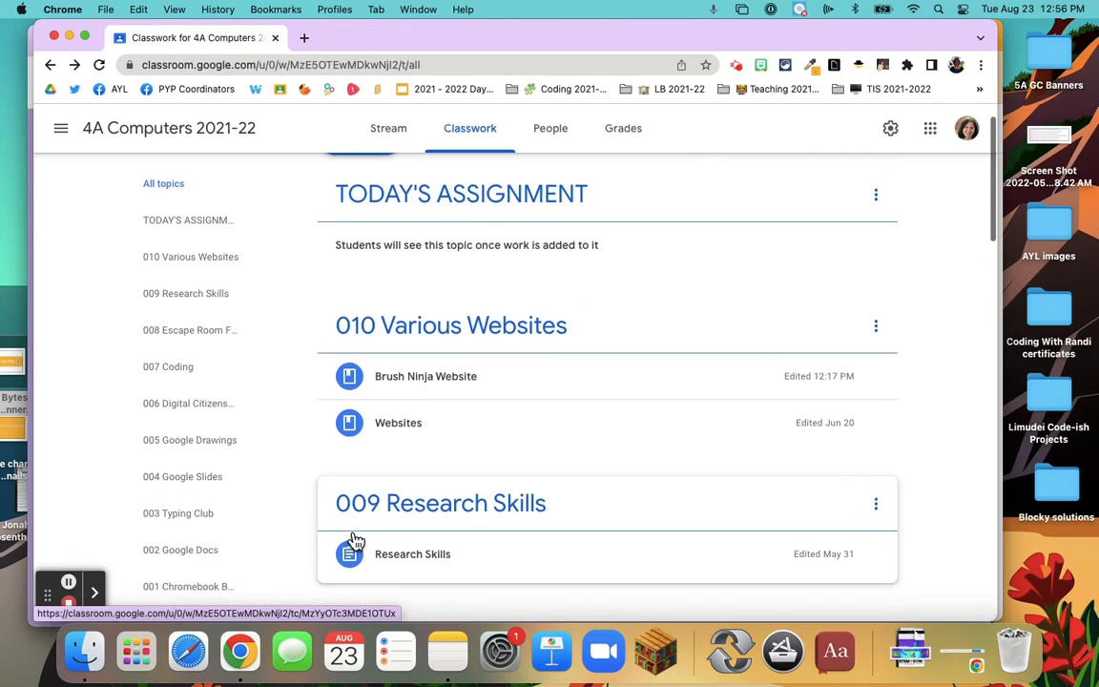
pyautogui.scroll(-1, 356, 541)
pyautogui.scroll(-2, 360, 520)
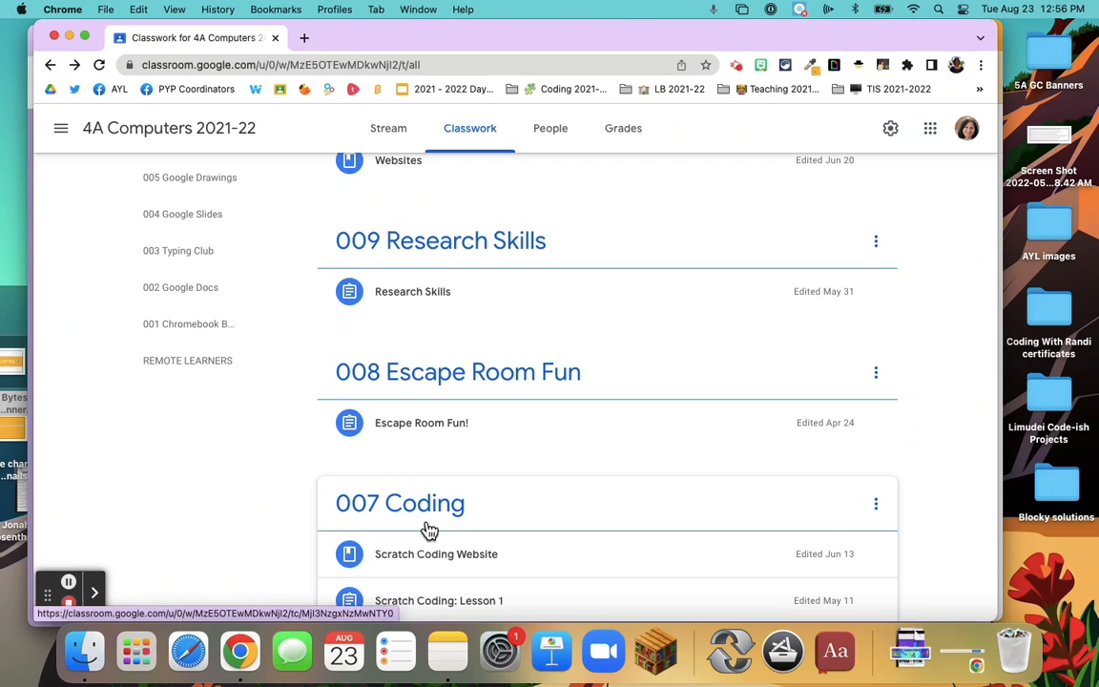
pyautogui.scroll(-1, 429, 530)
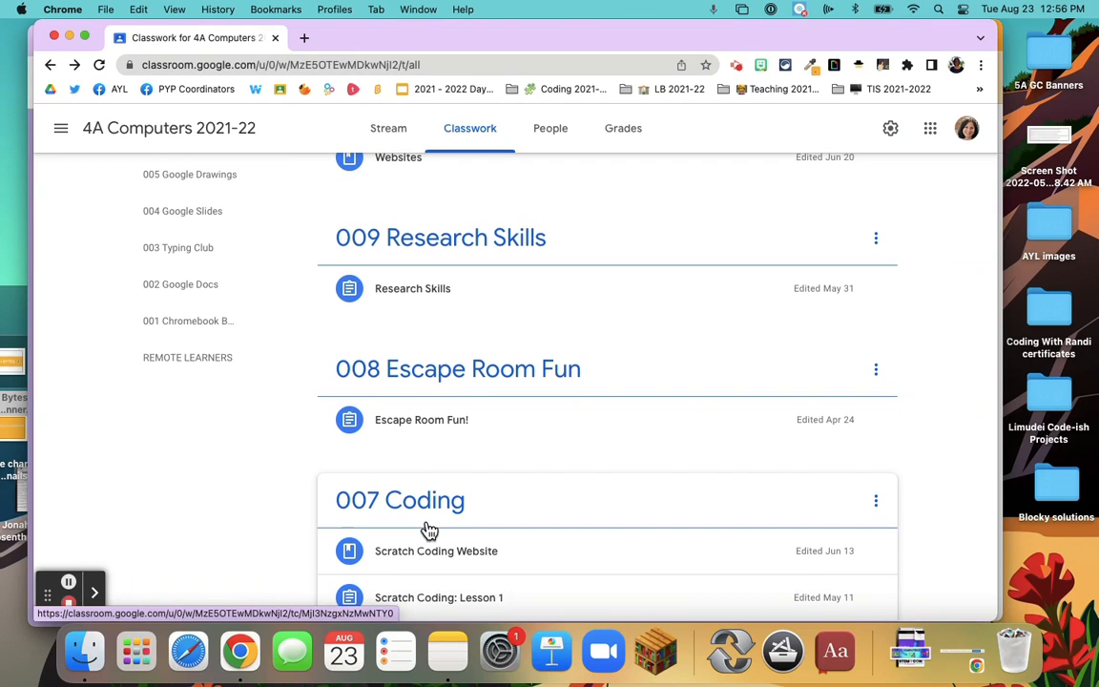
pyautogui.scroll(3, 429, 532)
pyautogui.scroll(1, 430, 537)
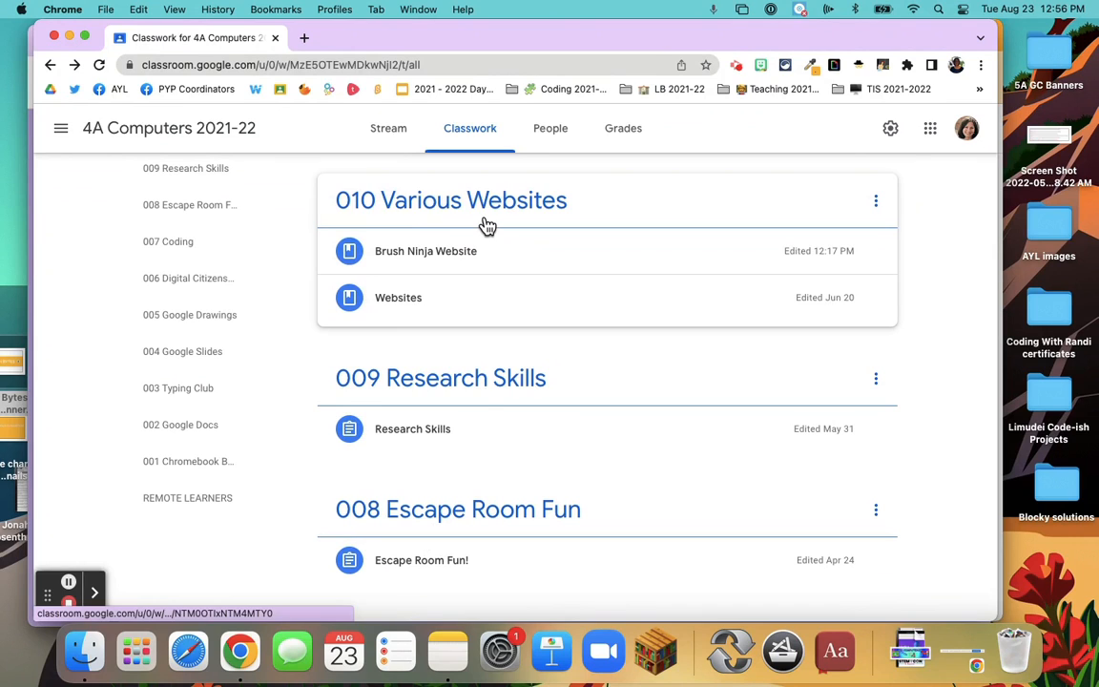
pyautogui.scroll(-3, 477, 393)
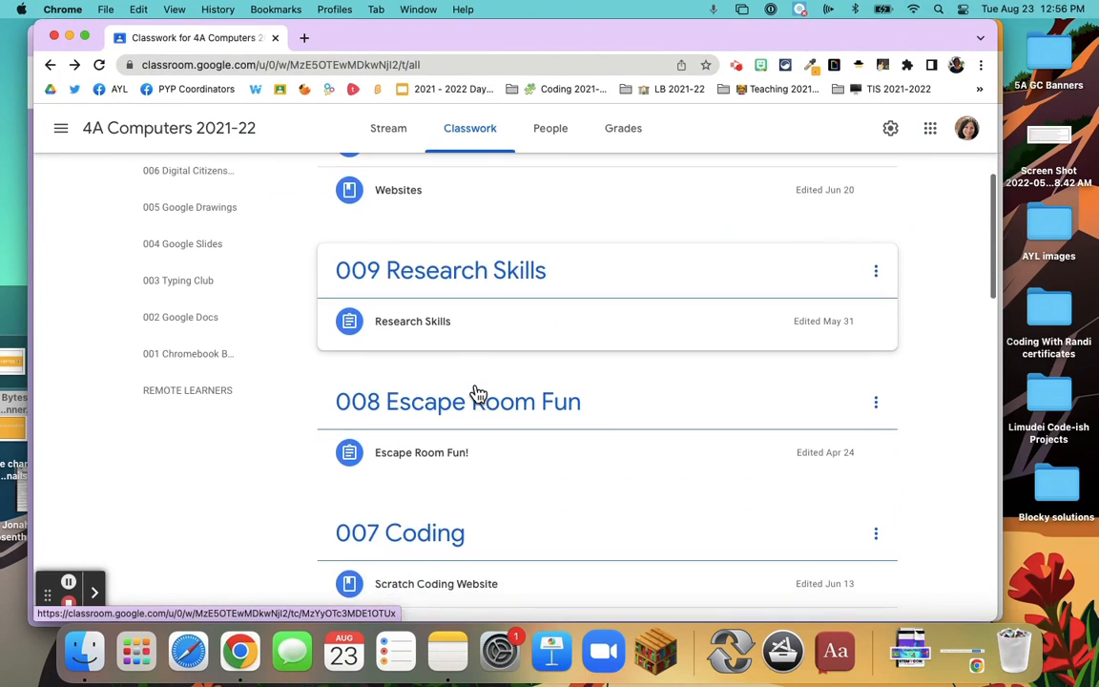
pyautogui.scroll(-4, 438, 546)
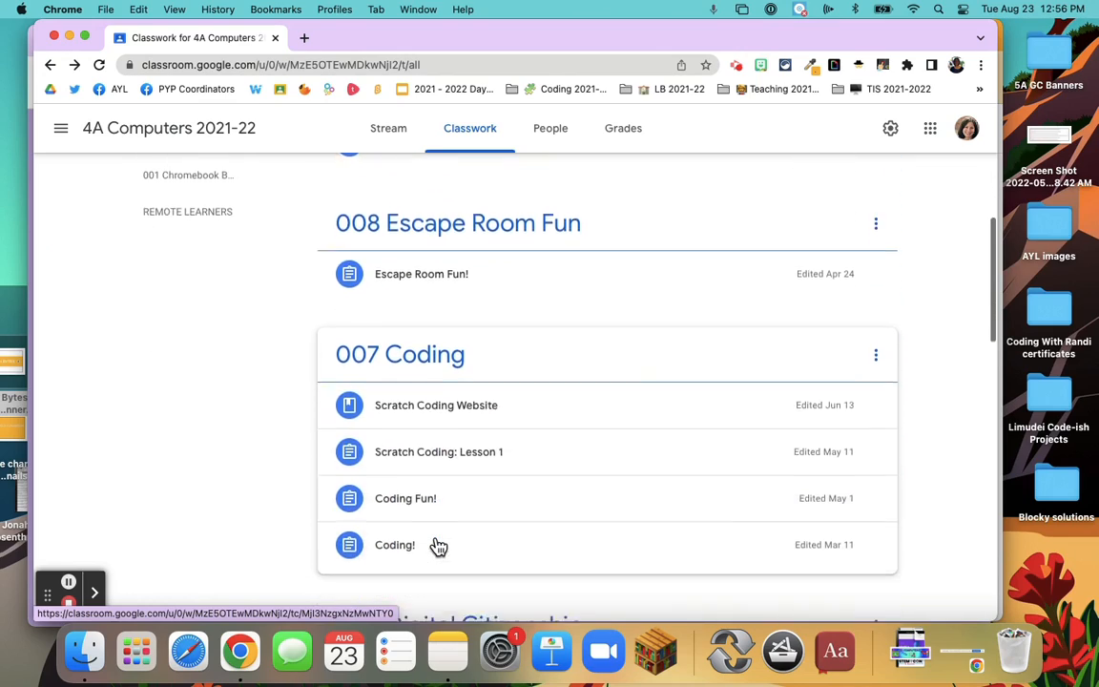
pyautogui.scroll(10, 438, 545)
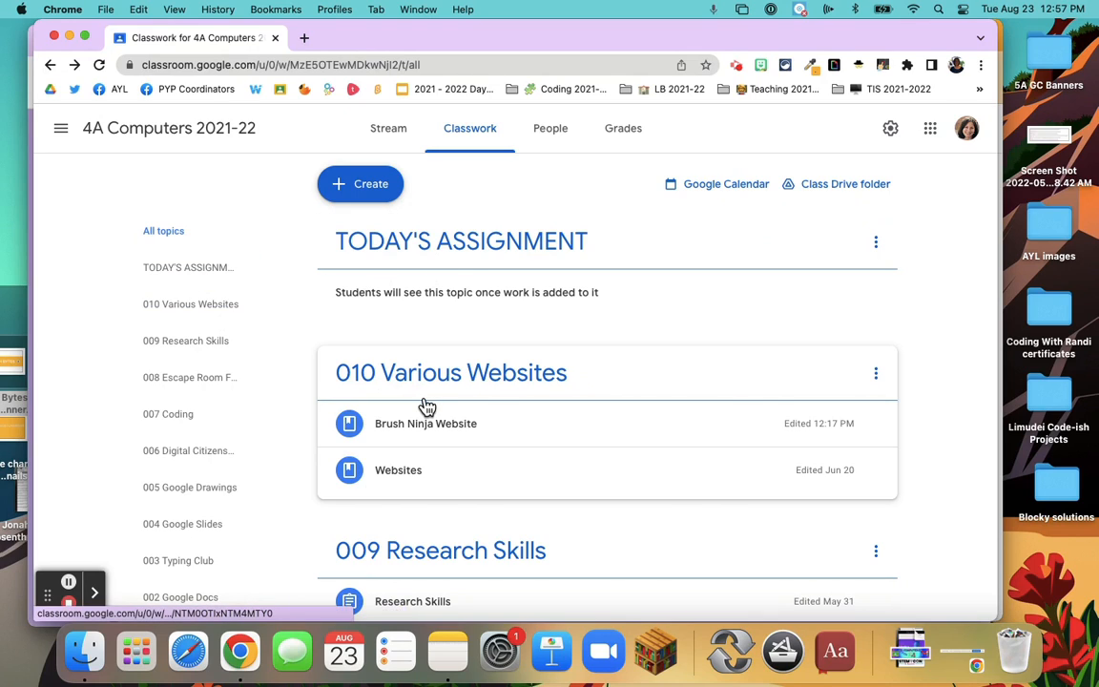
# View only the 005 Google Drawings topic, and return to the list of all topics
pyautogui.scroll(-1, 248, 277)
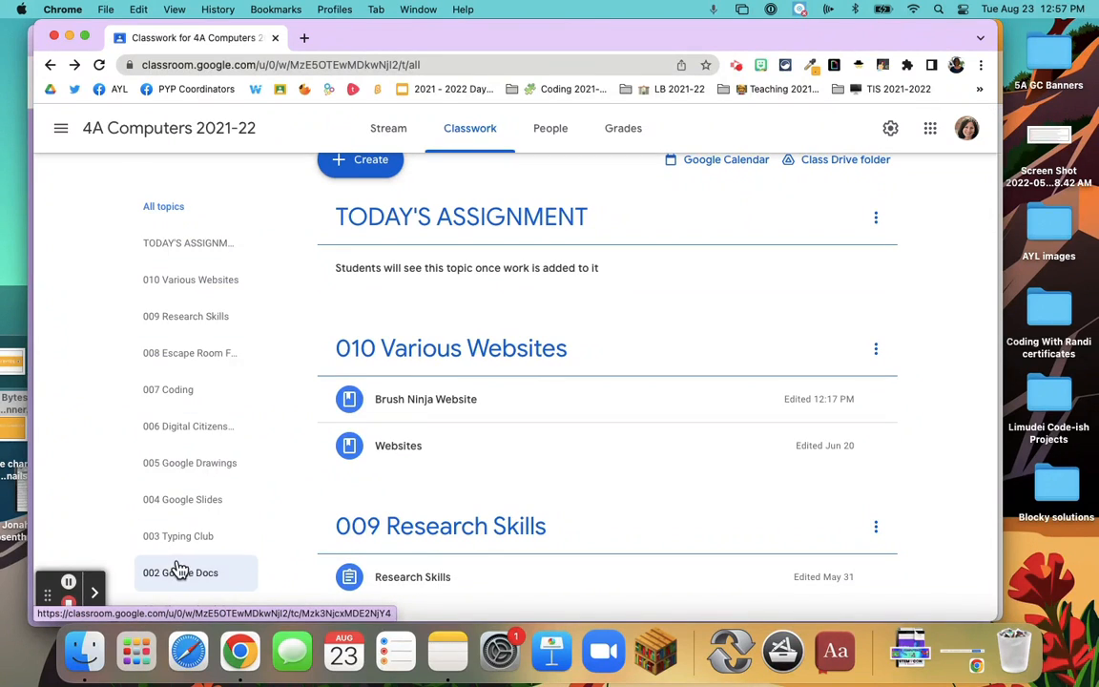
pyautogui.click(175, 467)
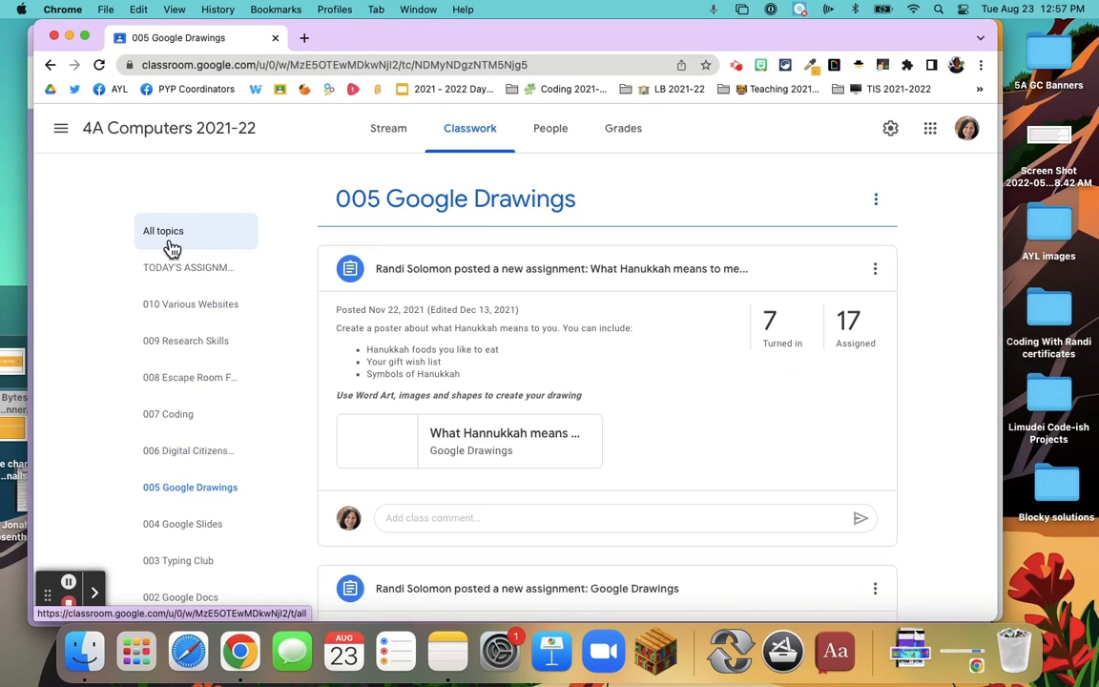
pyautogui.click(477, 142)
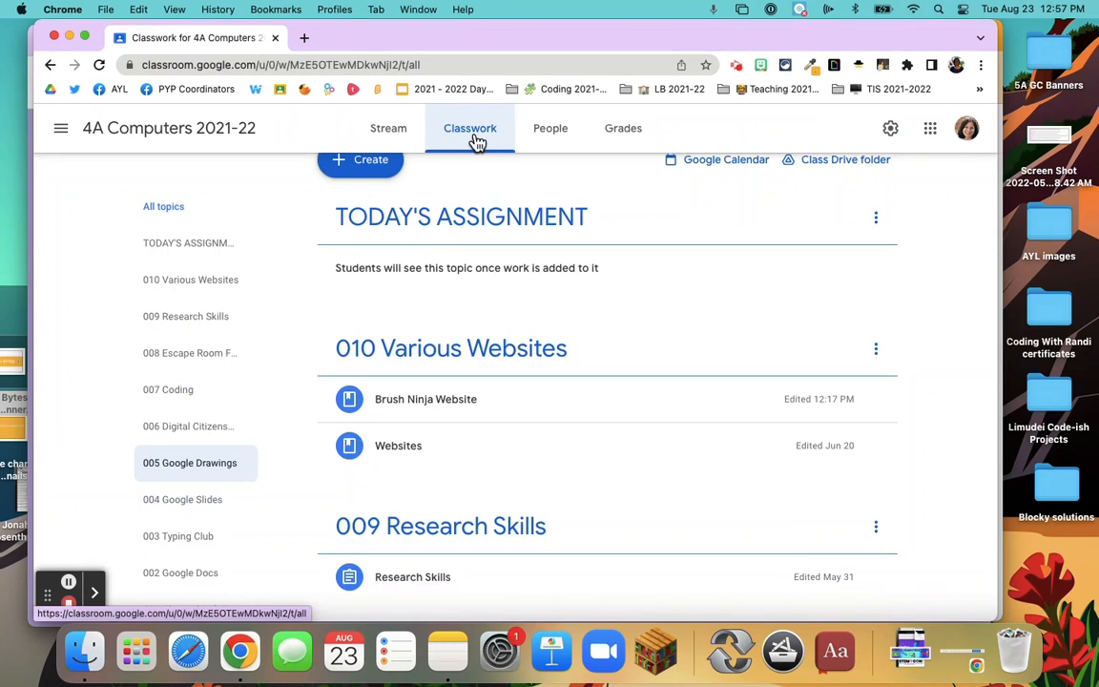
pyautogui.click(173, 208)
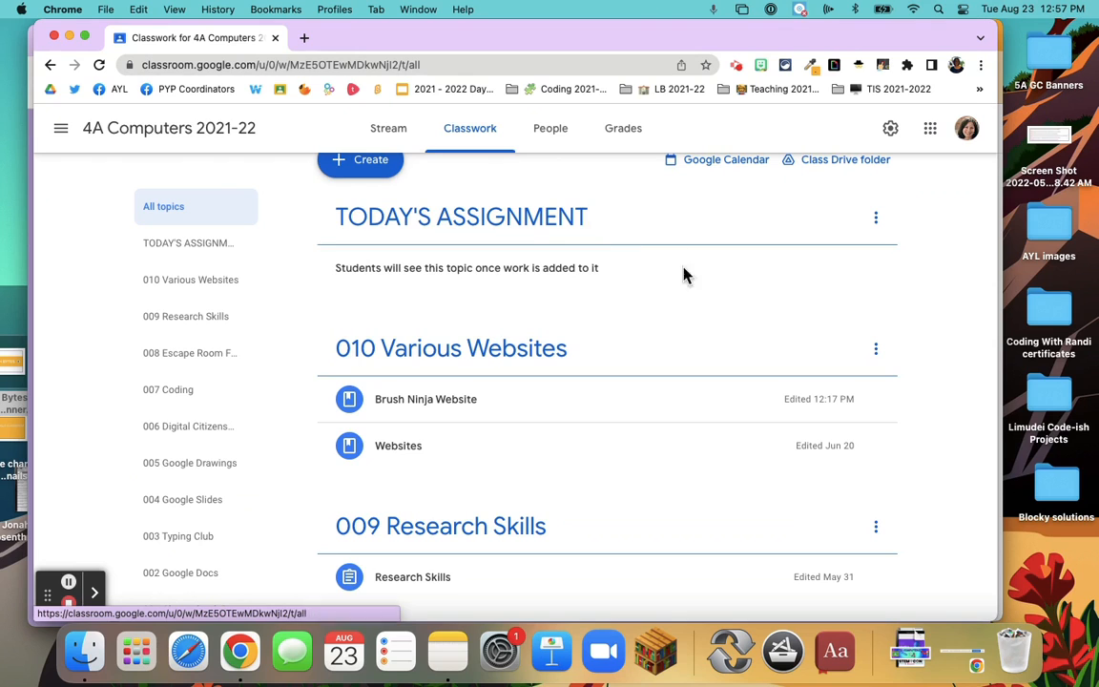
# Create a new assignment in 4A Computers 2021-22 titled "Google Docs Formatting"
pyautogui.scroll(1, 686, 337)
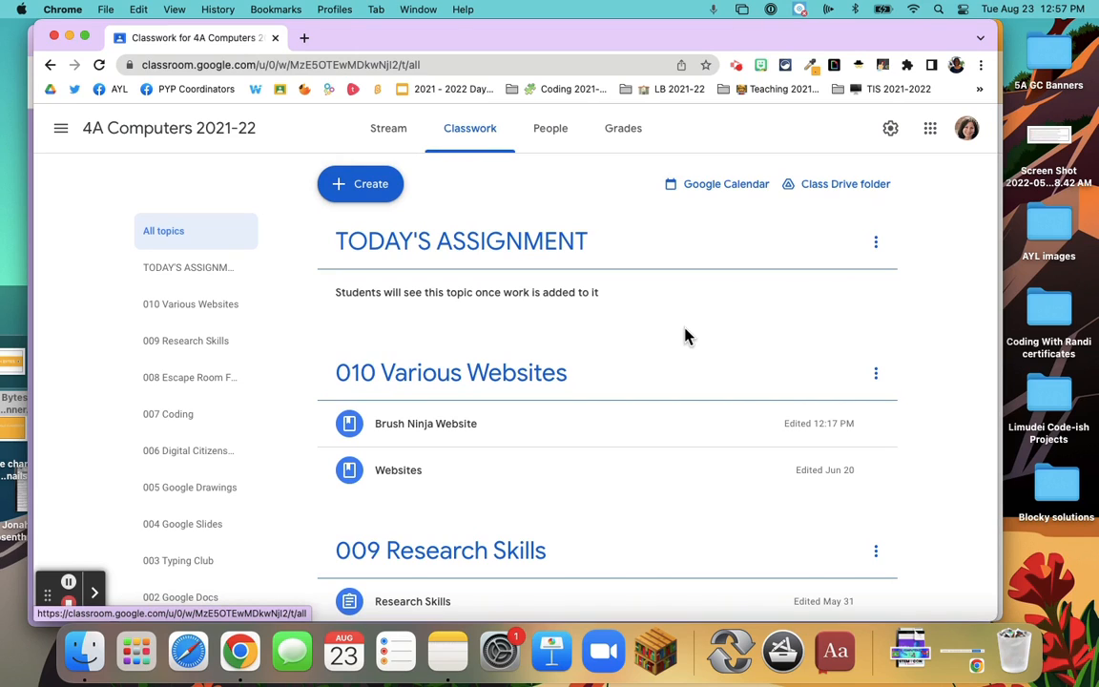
pyautogui.click(361, 188)
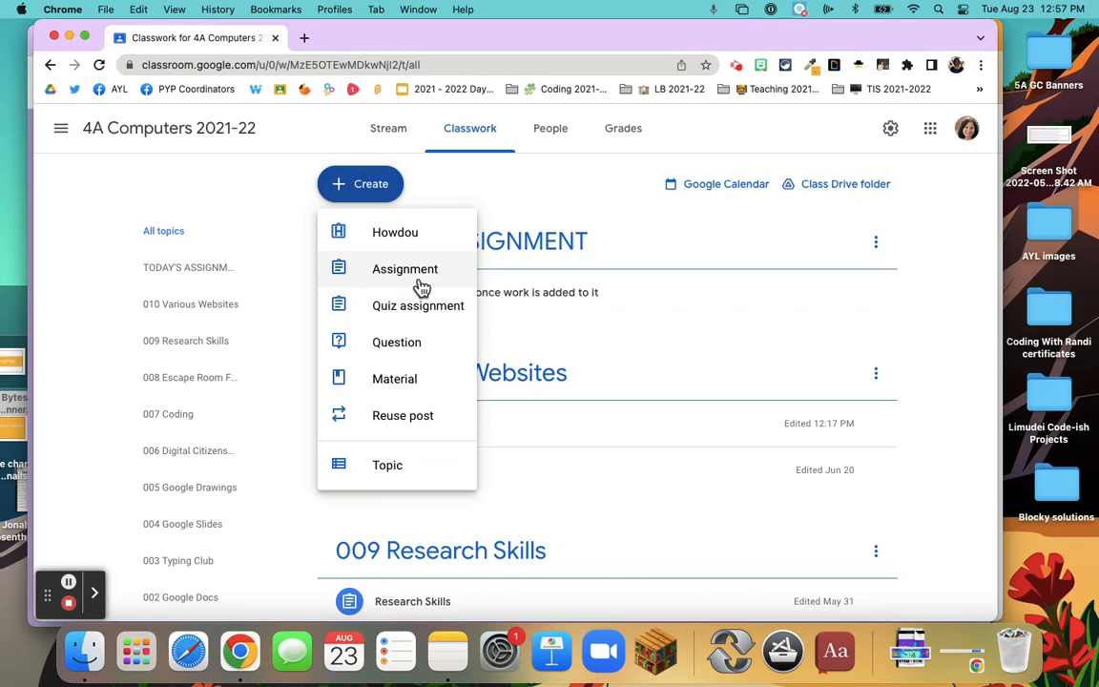
pyautogui.click(384, 279)
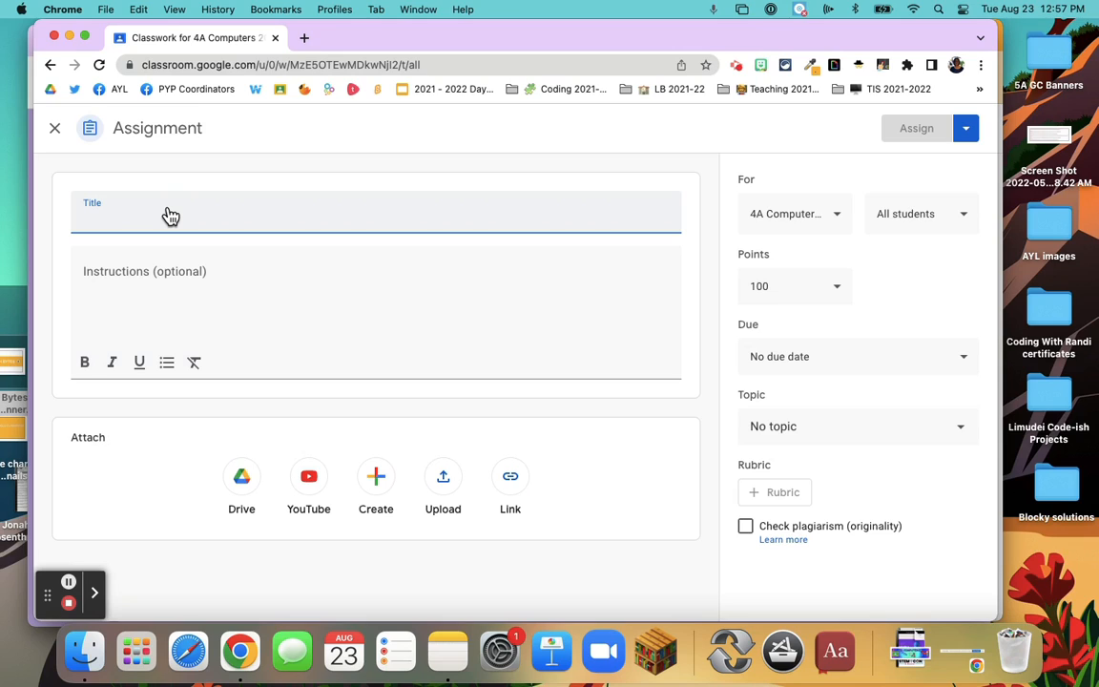
pyautogui.write('Goog')
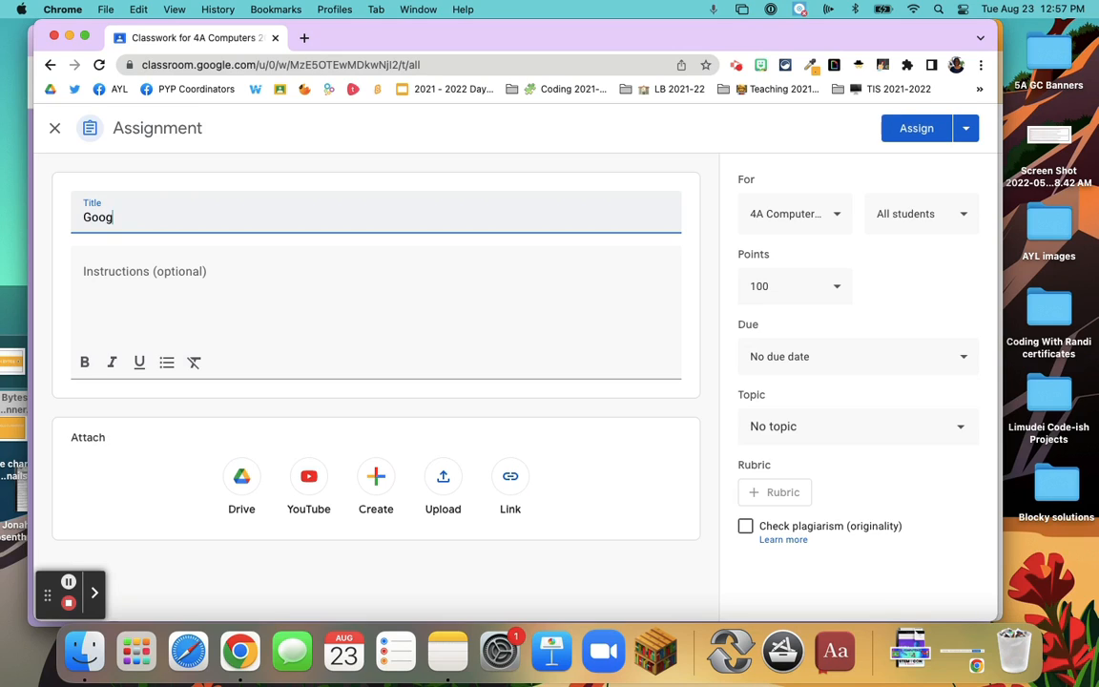
pyautogui.write('le Docs Formatting')
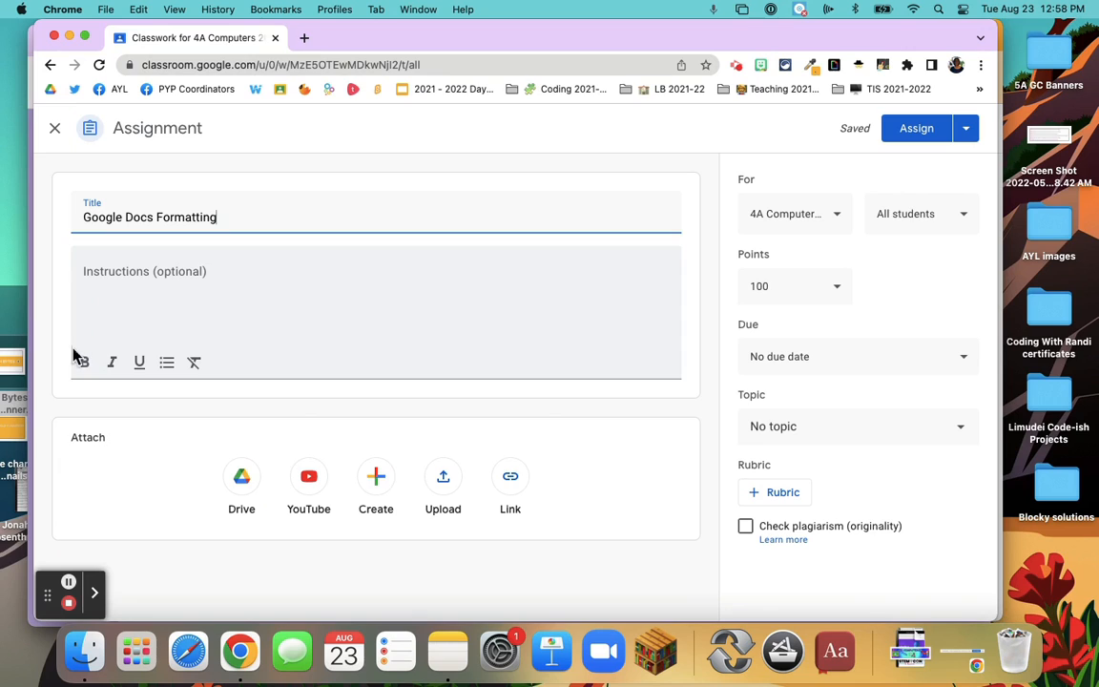
pyautogui.click(67, 581)
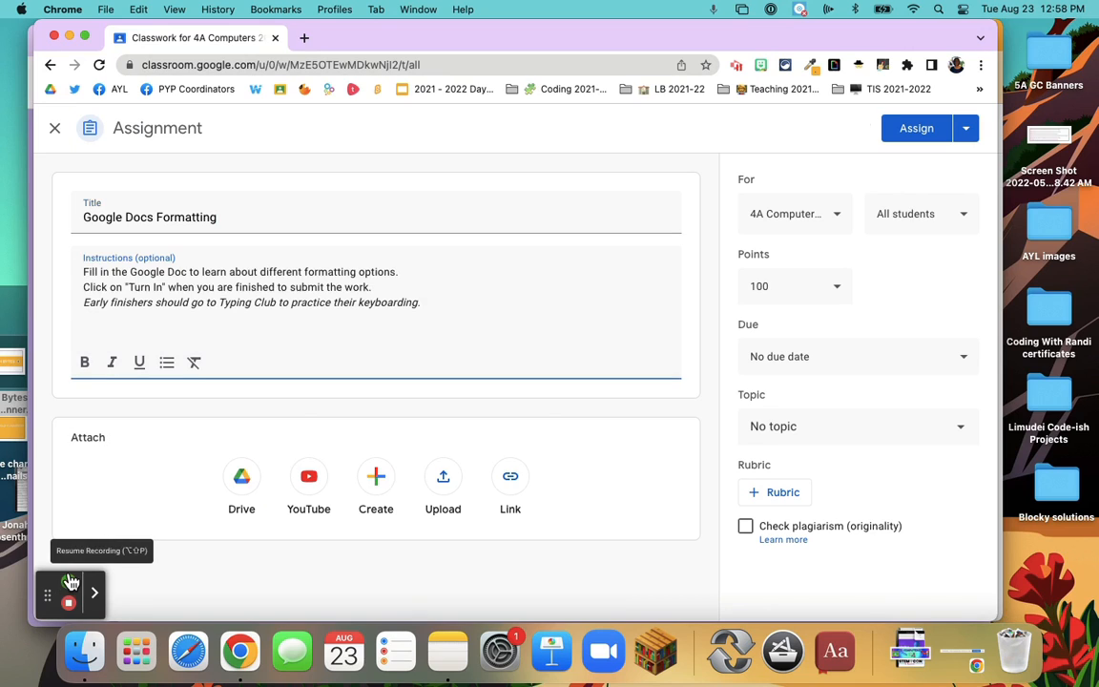
pyautogui.click(68, 581)
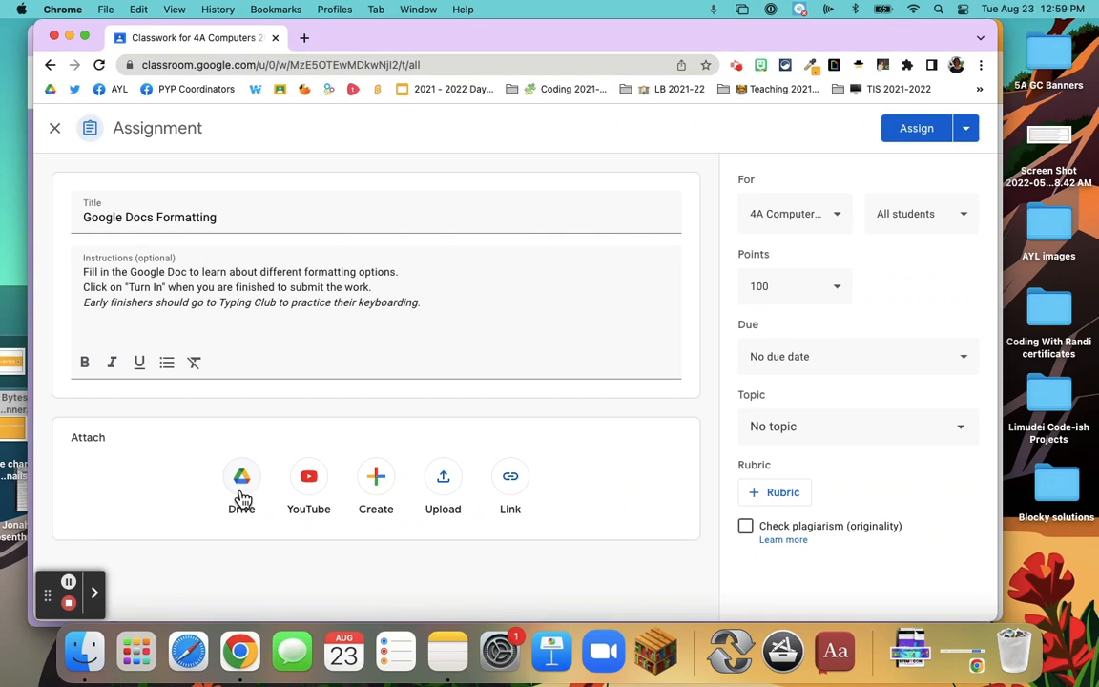
# Search YouTube for "google slides" from the assignment, preview "Complete Beginner's Guide to Google Slides", and close the picker without adding it
pyautogui.click(310, 485)
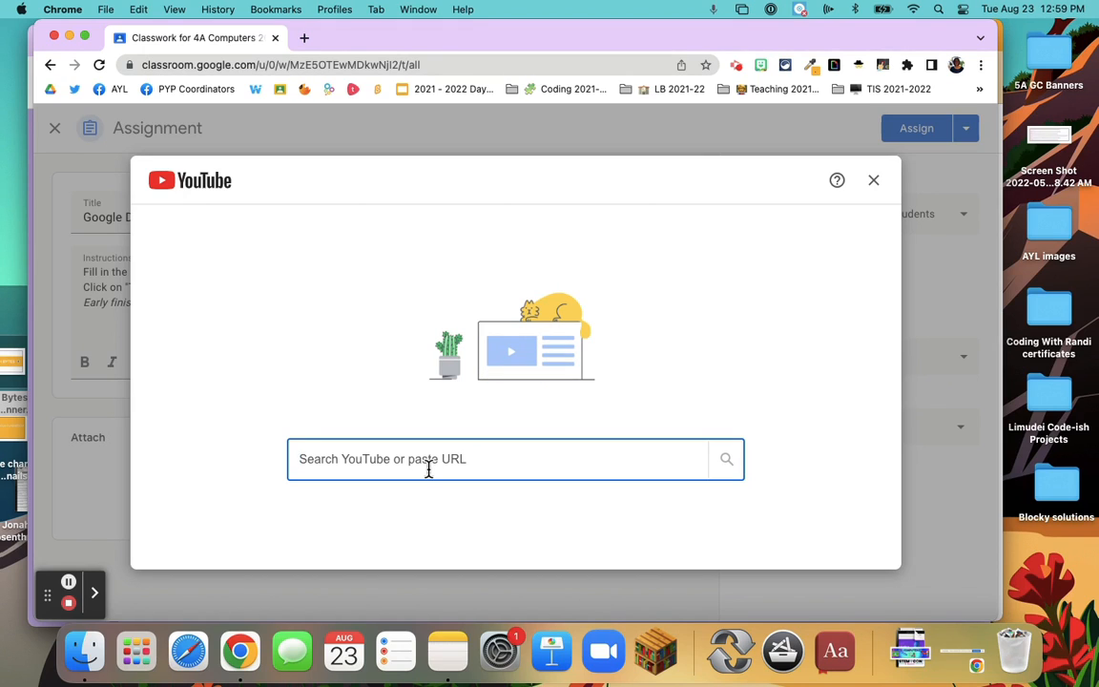
pyautogui.write('goog')
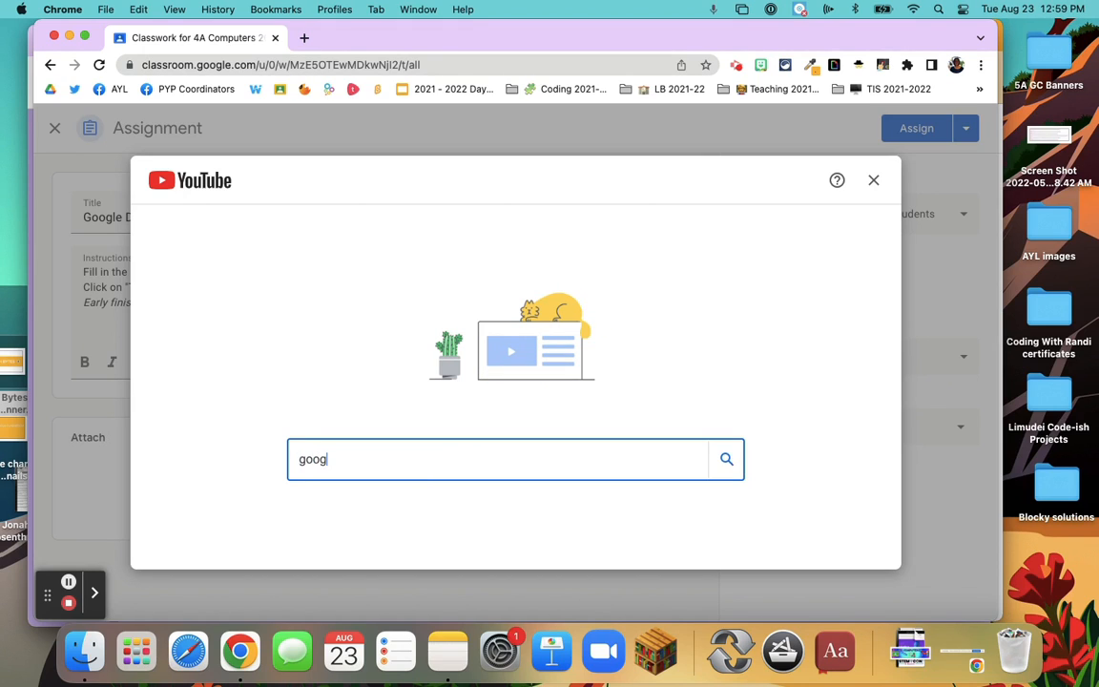
pyautogui.write('le slides')
pyautogui.click(720, 458)
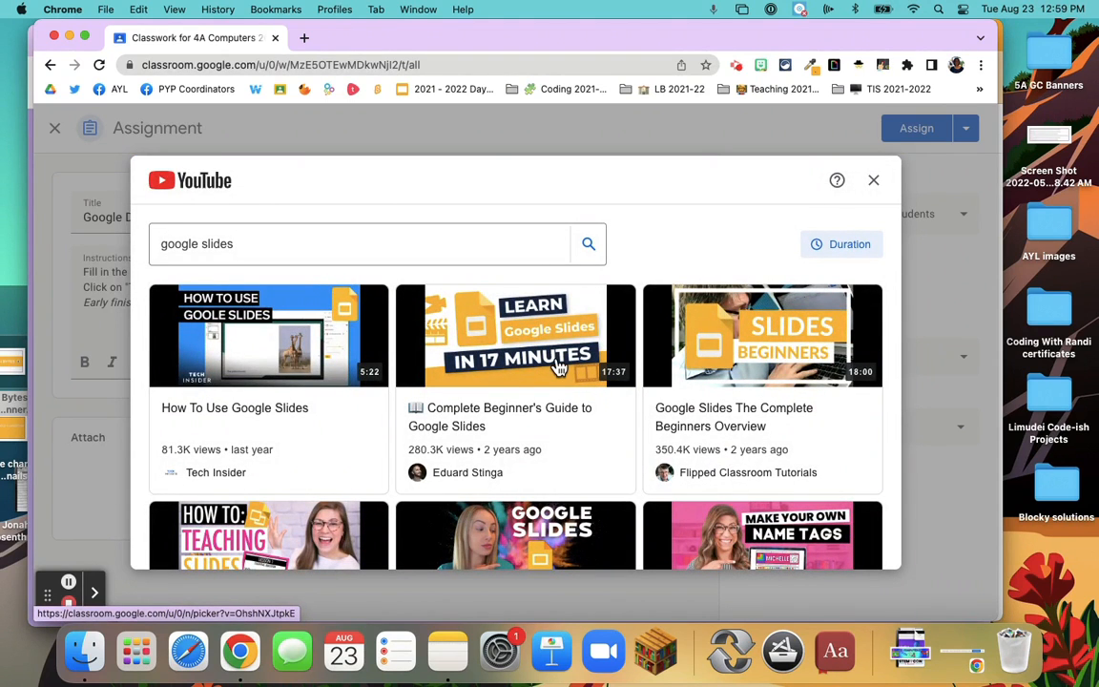
pyautogui.click(516, 360)
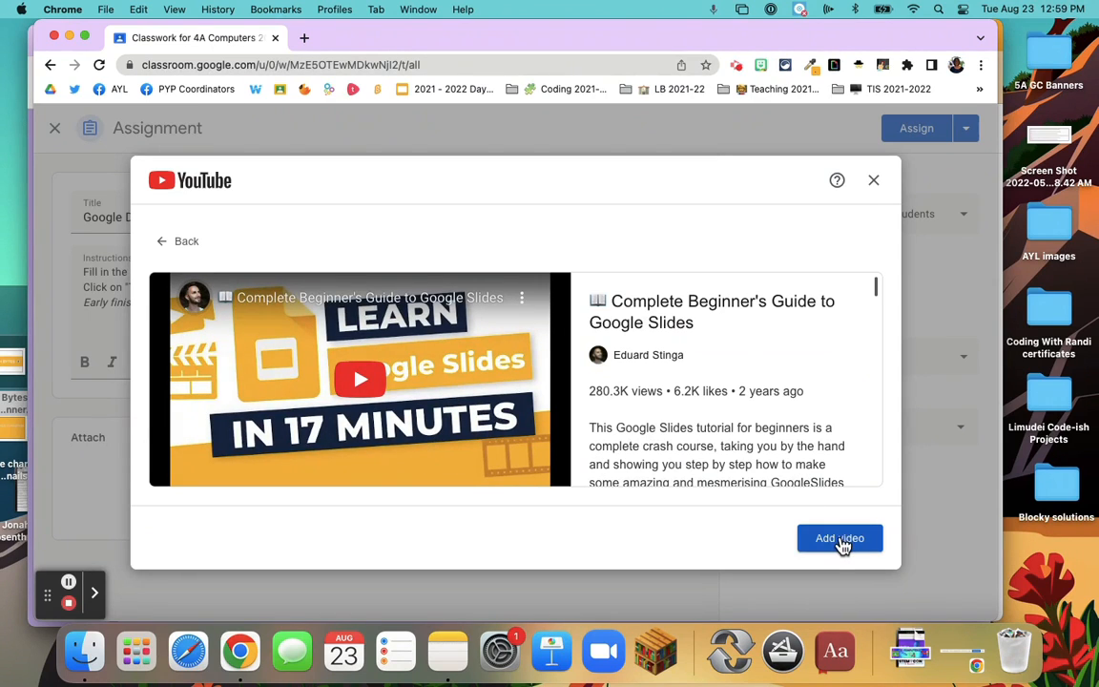
pyautogui.click(368, 378)
pyautogui.click(196, 470)
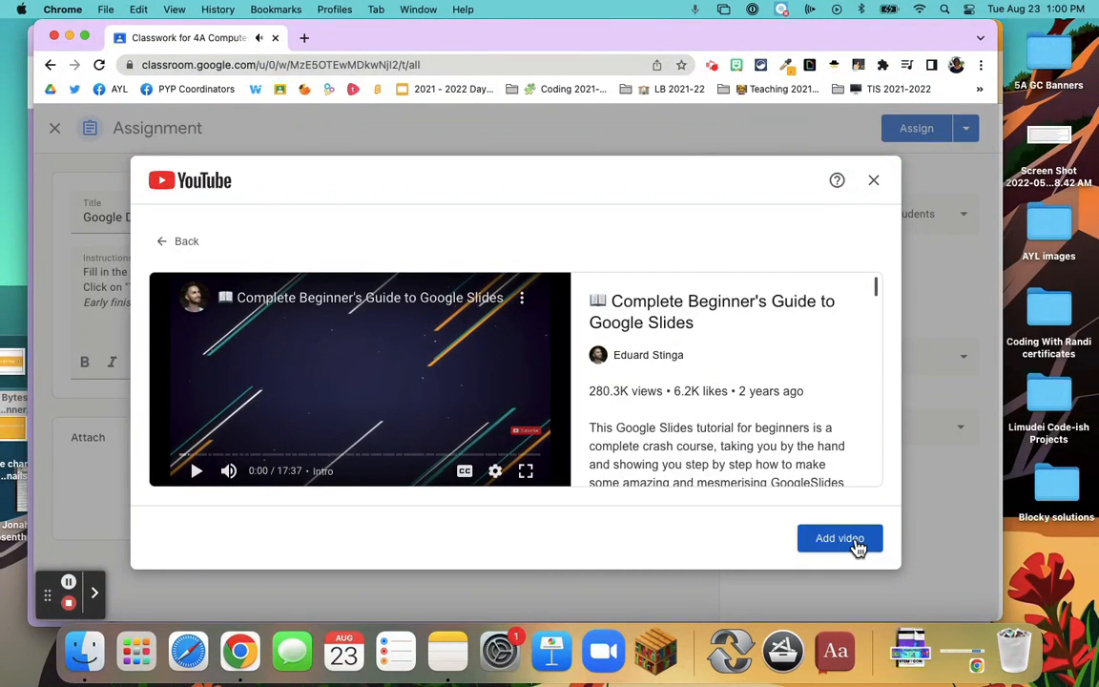
pyautogui.click(884, 180)
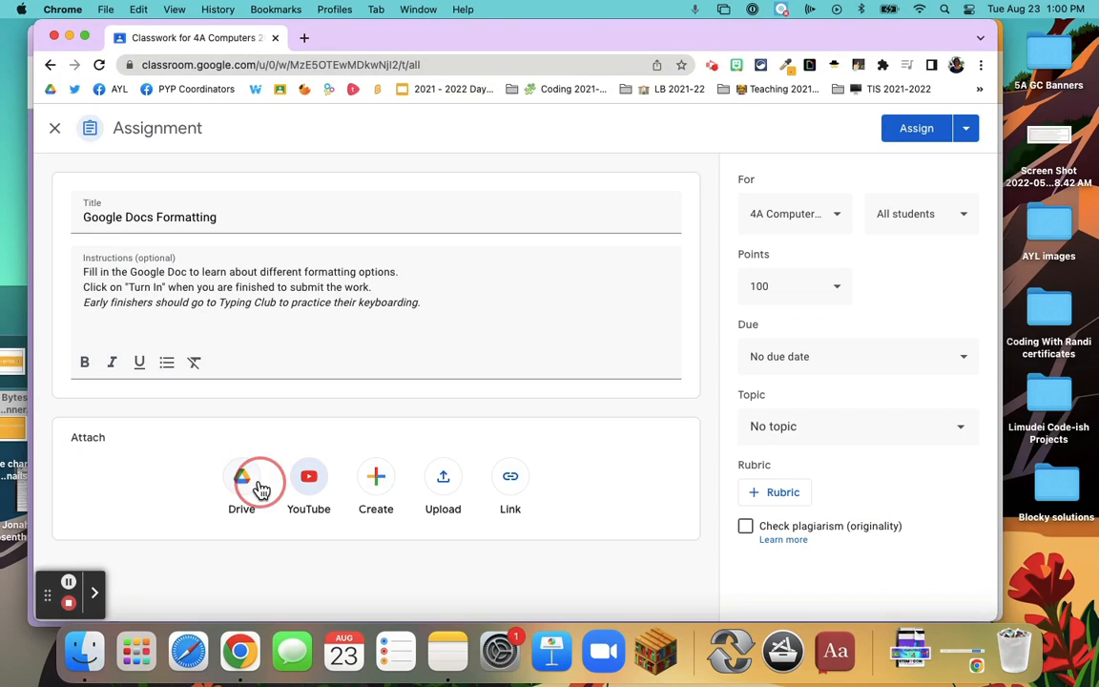
# Examine the assignment's options for attaching a newly created file, an upload and a link, without attaching anything
pyautogui.click(374, 484)
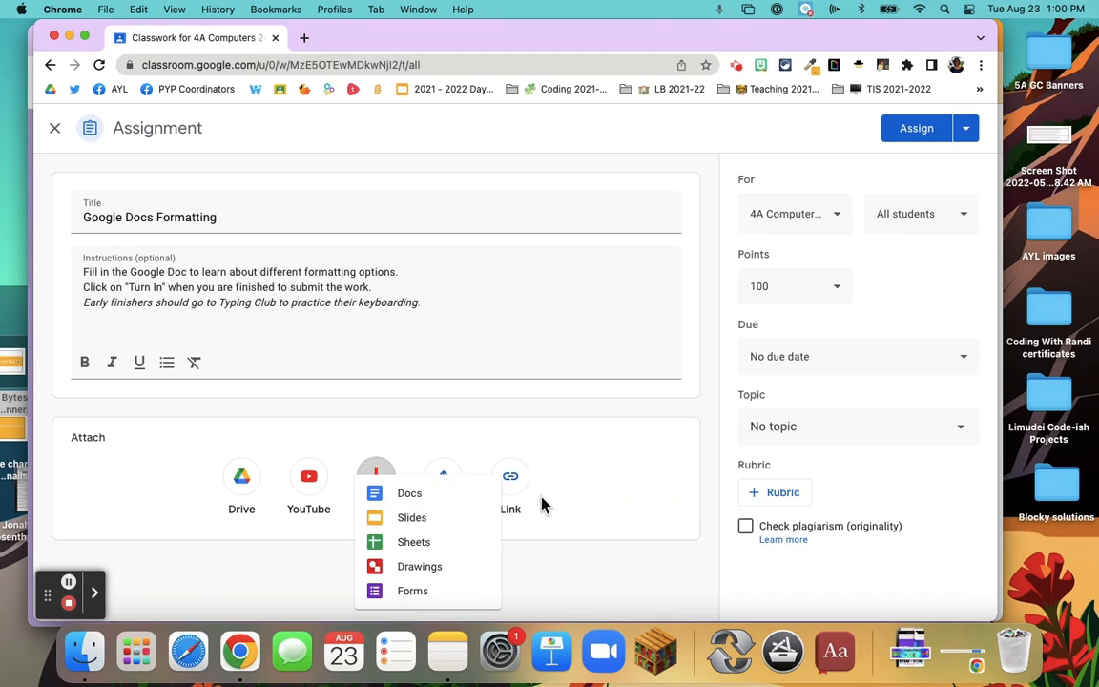
pyautogui.click(587, 491)
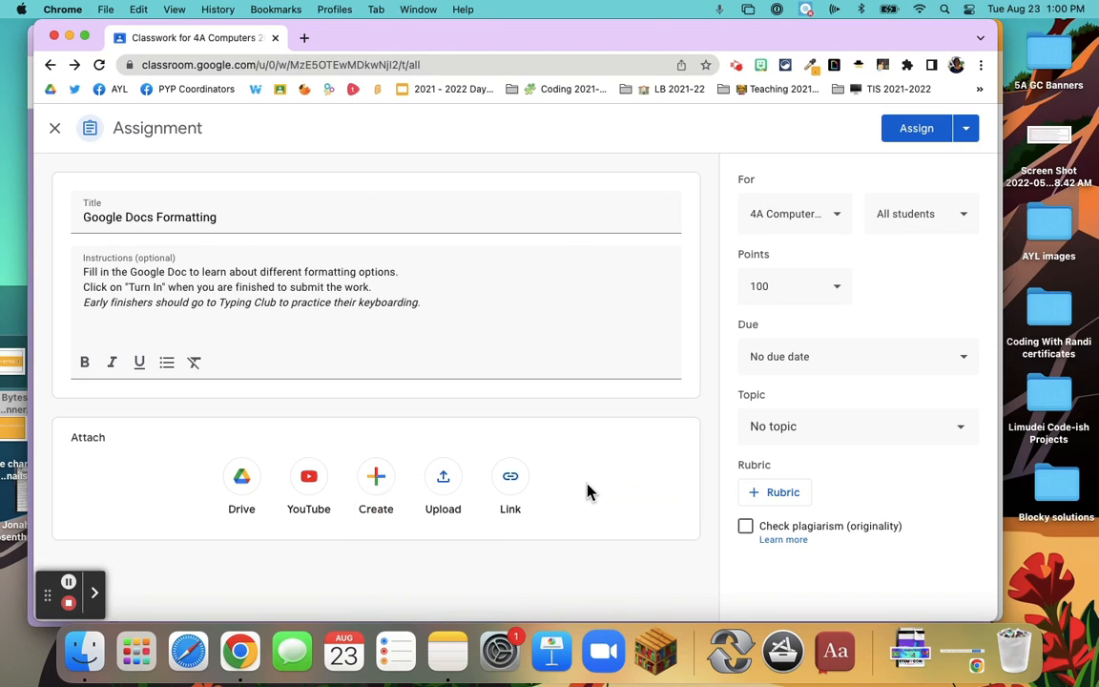
pyautogui.click(446, 482)
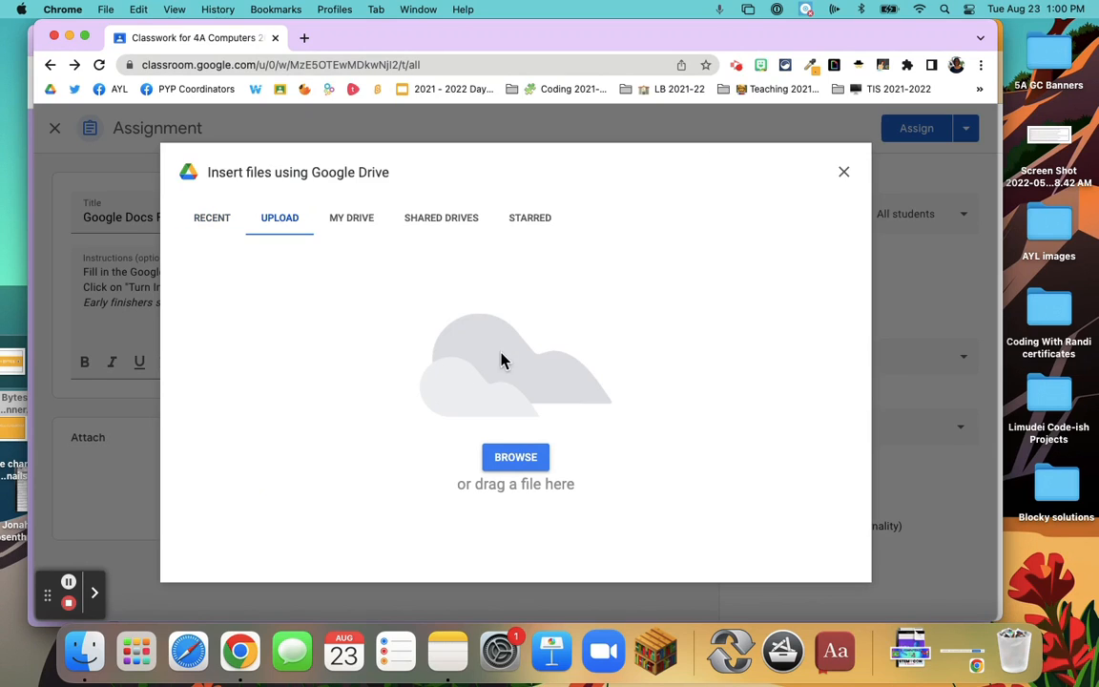
pyautogui.click(843, 172)
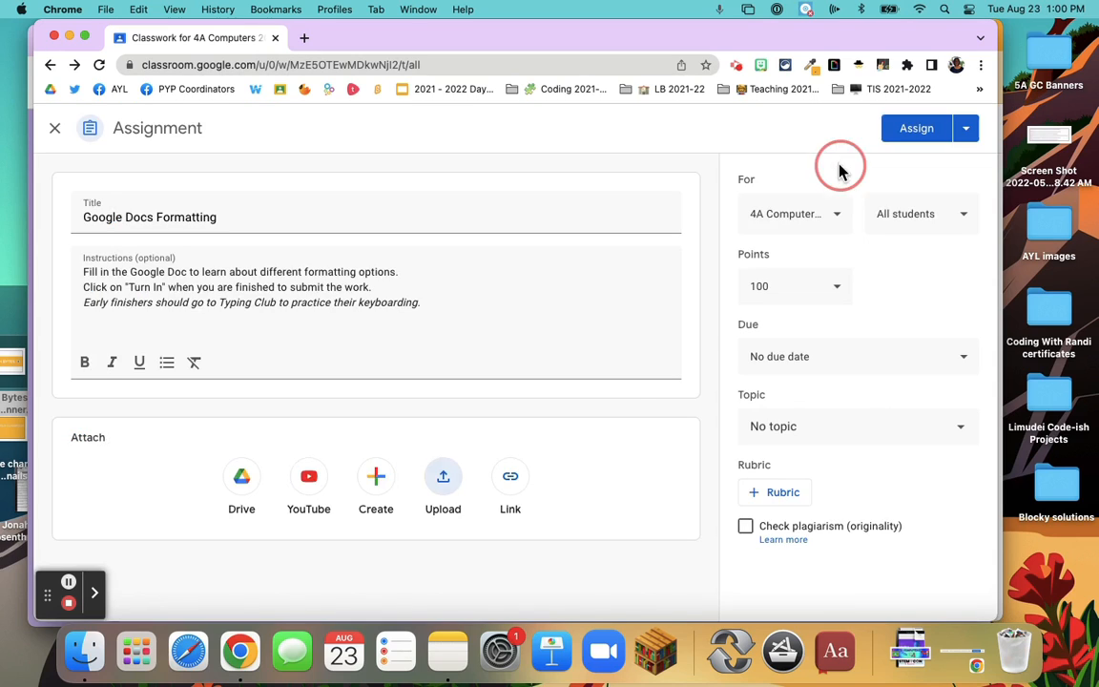
pyautogui.click(511, 484)
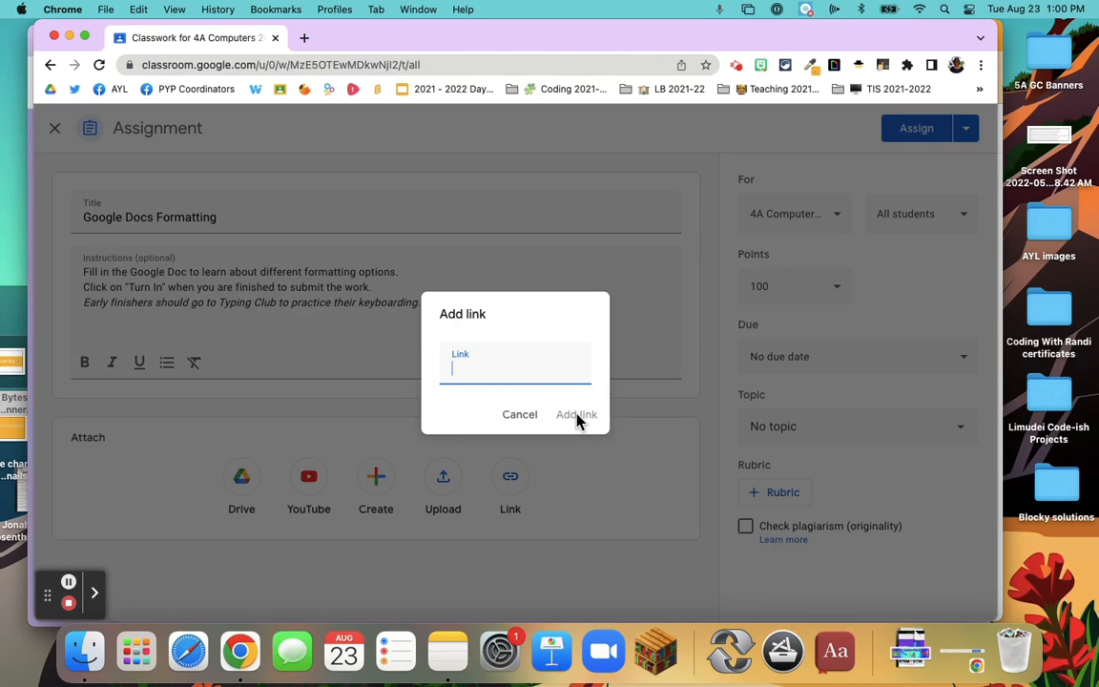
pyautogui.click(517, 416)
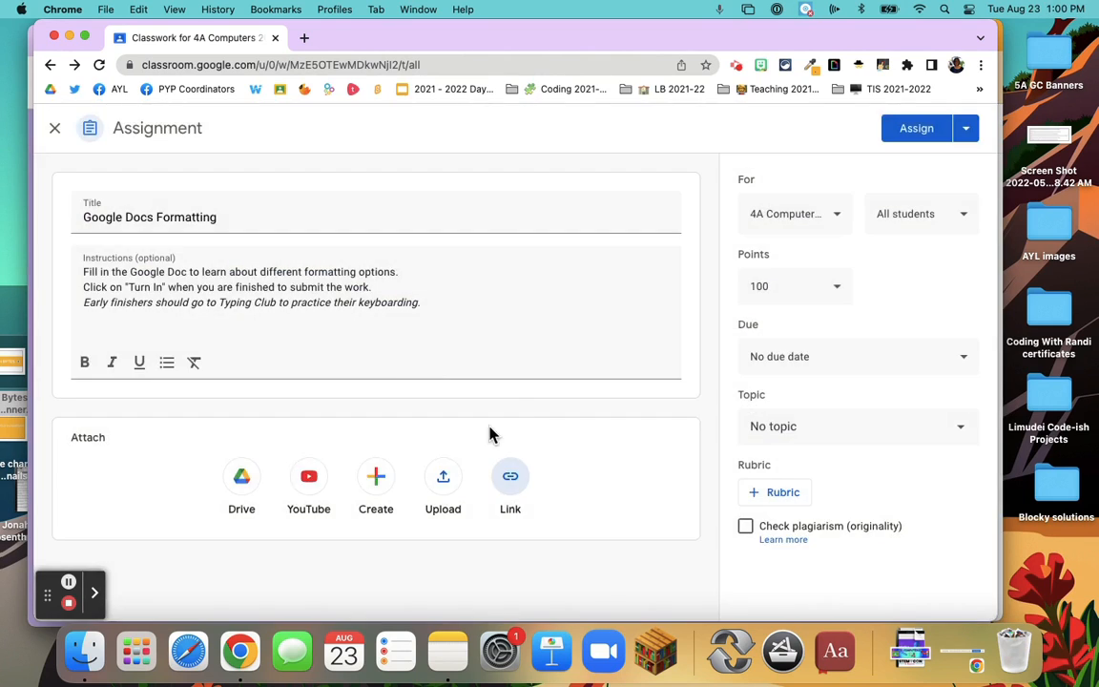
# Attach the recent Google Doc "Gr. 4 Formatting fun!" from Google Drive to the assignment
pyautogui.click(242, 494)
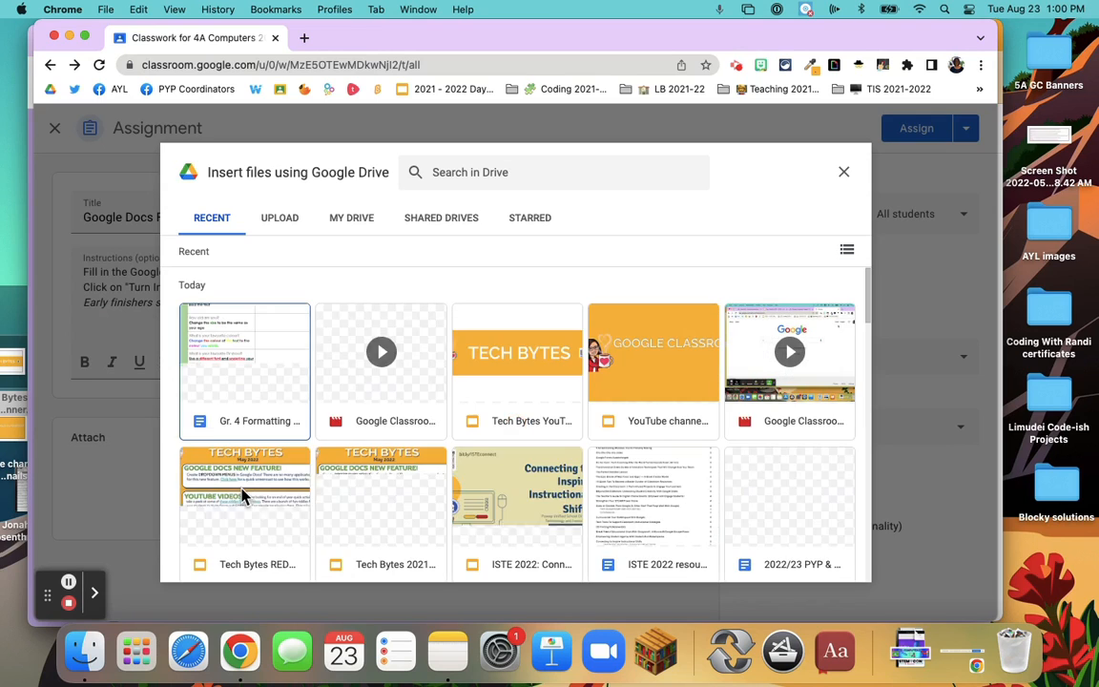
pyautogui.click(254, 400)
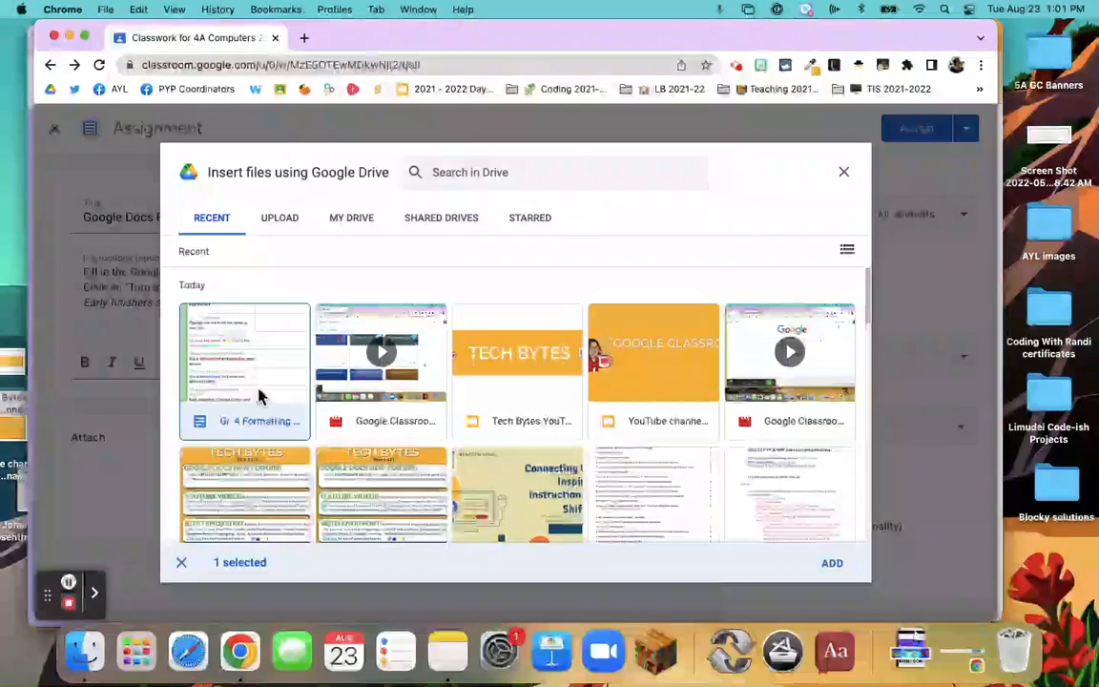
pyautogui.click(832, 564)
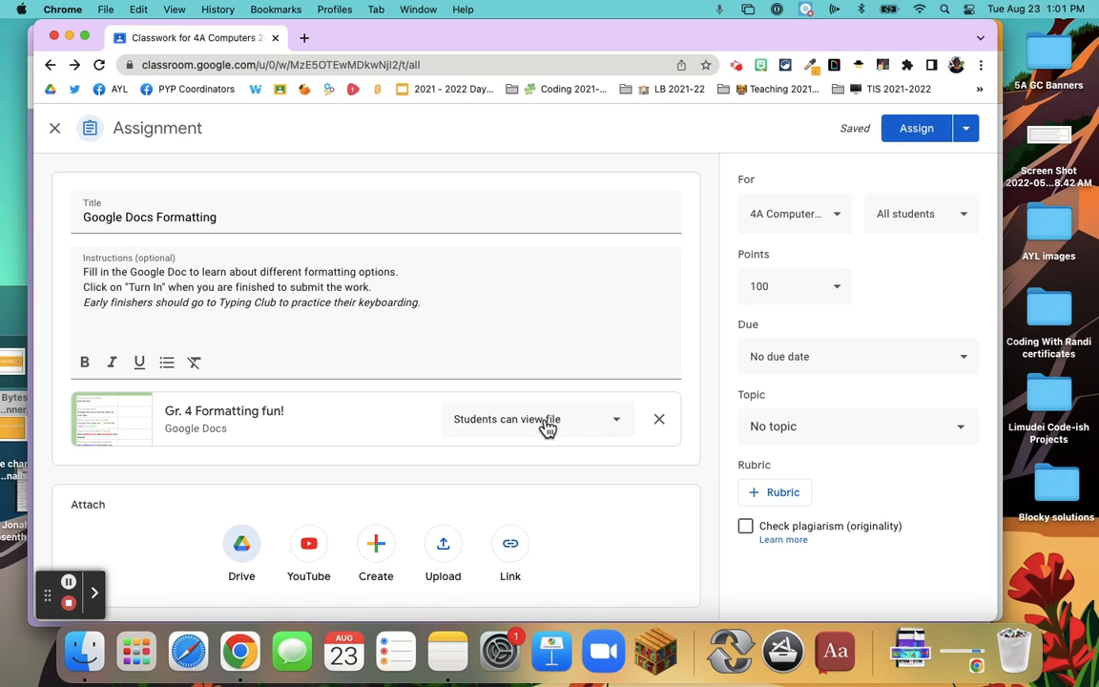
# Set the attached "Gr. 4 Formatting fun!" document to make a copy for each student
pyautogui.click(618, 425)
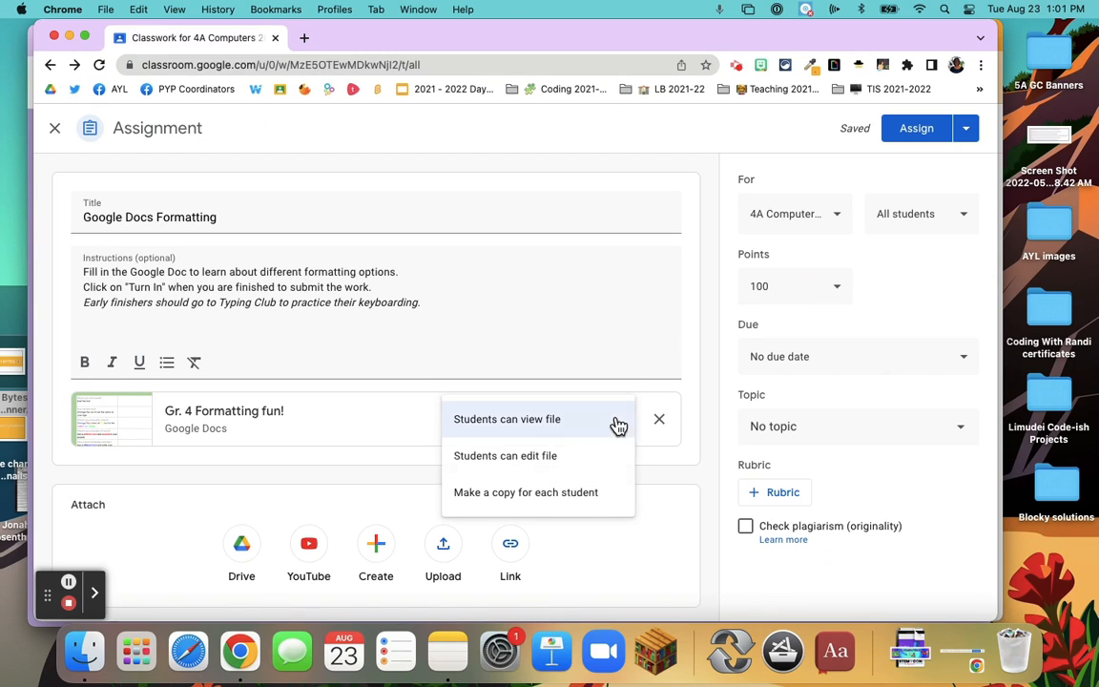
pyautogui.click(513, 456)
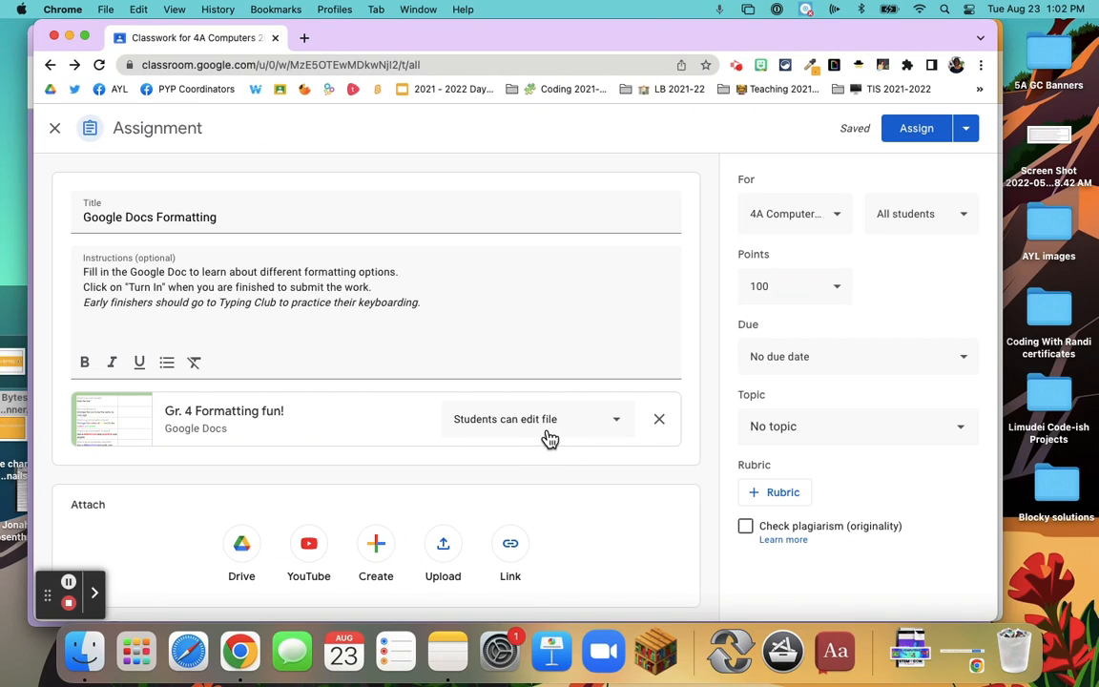
pyautogui.click(617, 426)
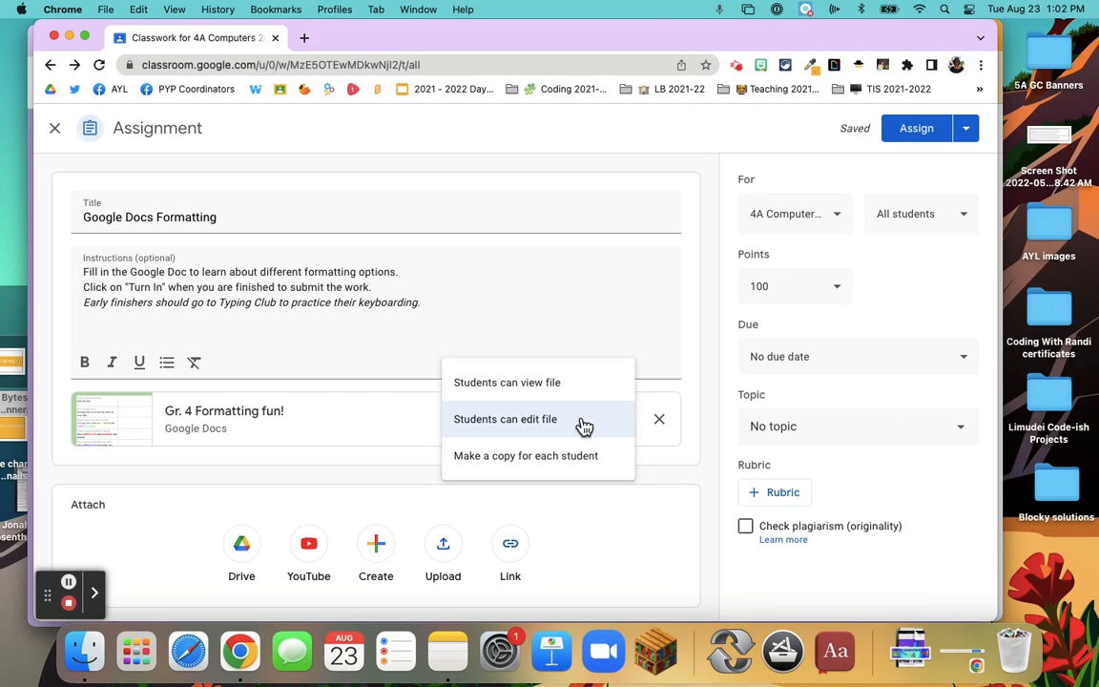
pyautogui.click(516, 457)
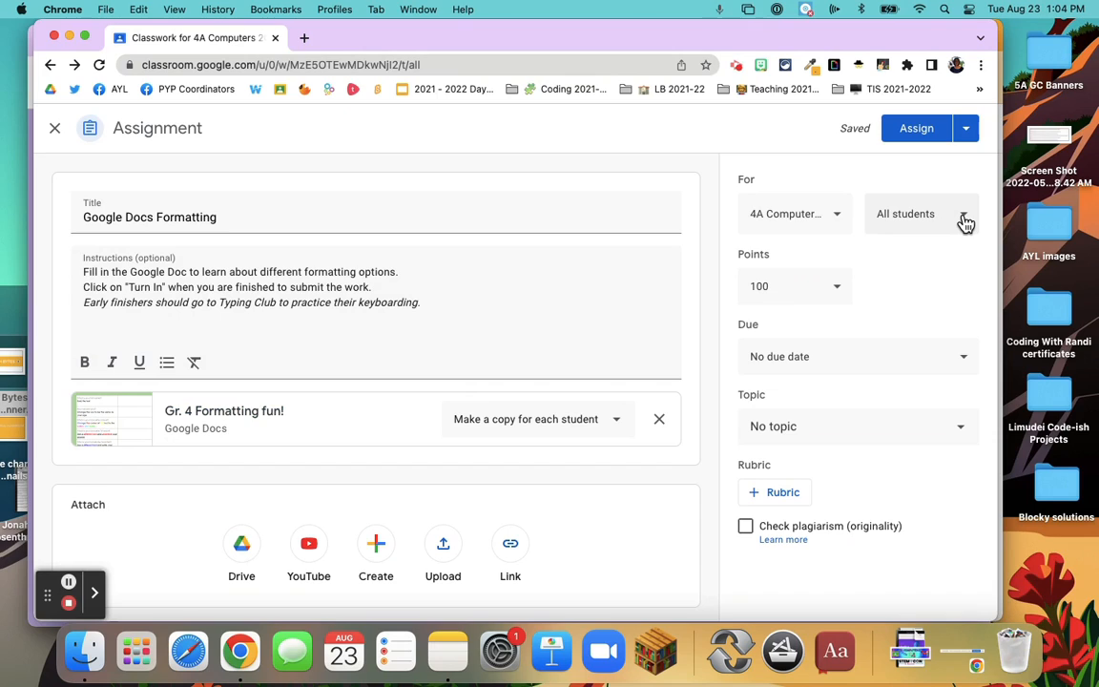
# Add the 4B Computers class as a second recipient of the assignment, alongside 4A Computers
pyautogui.click(964, 221)
pyautogui.click(761, 126)
pyautogui.click(841, 218)
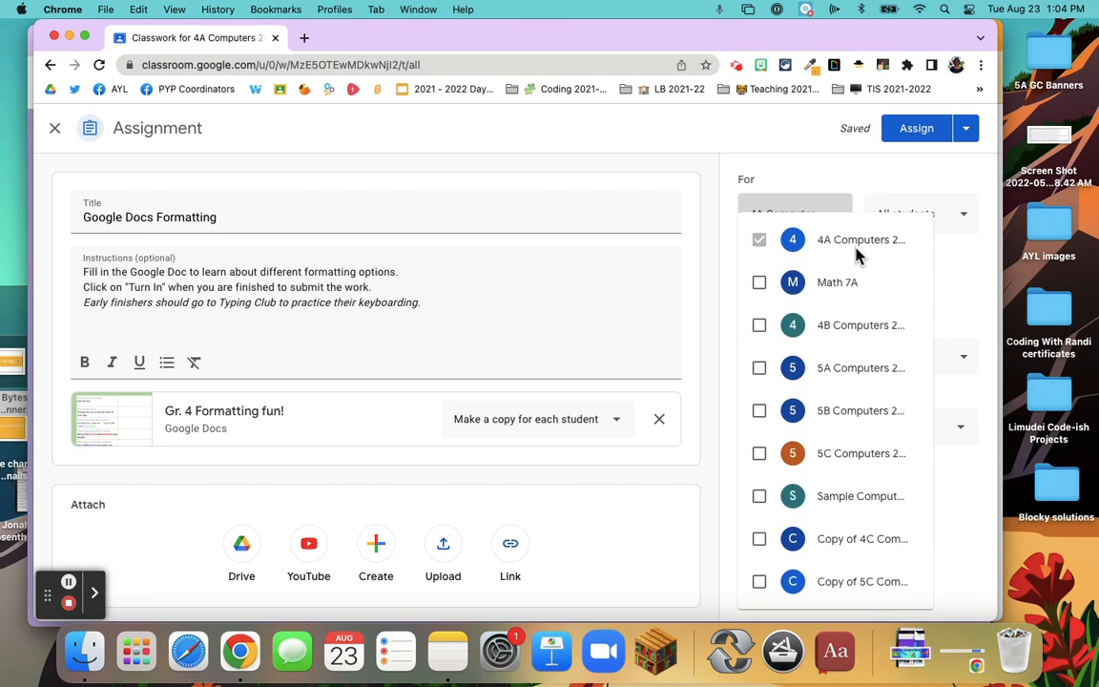
pyautogui.click(759, 326)
pyautogui.click(970, 289)
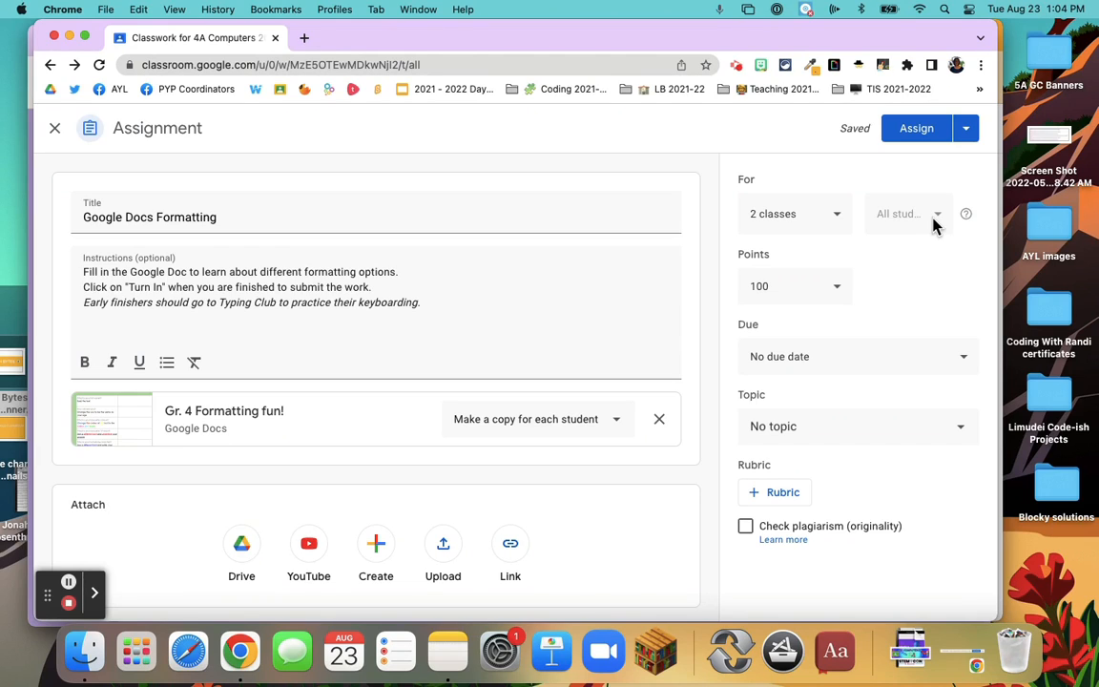
# Make the assignment ungraded and set its due date to Aug 31, 2022, without a time
pyautogui.click(839, 291)
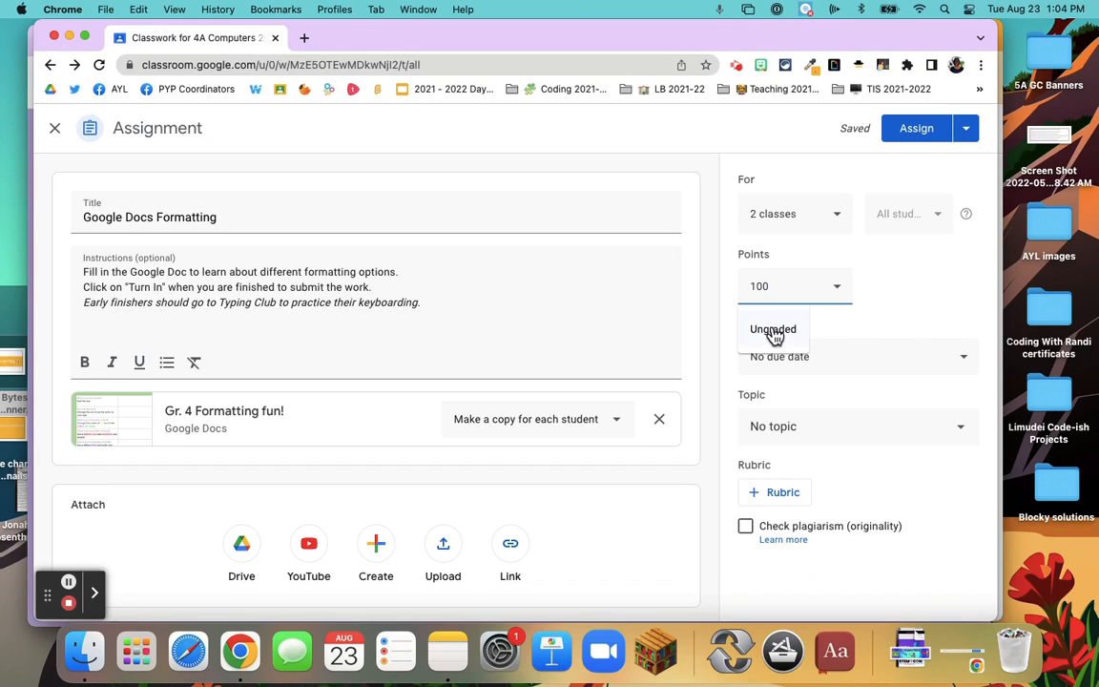
pyautogui.click(788, 330)
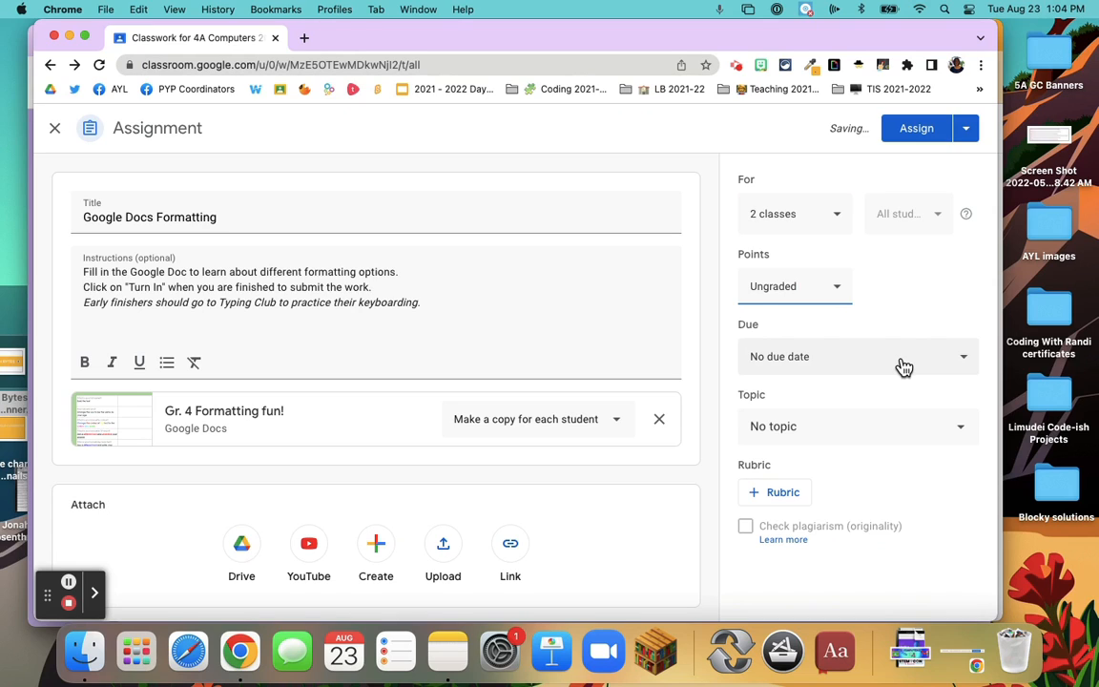
pyautogui.click(966, 363)
pyautogui.click(899, 421)
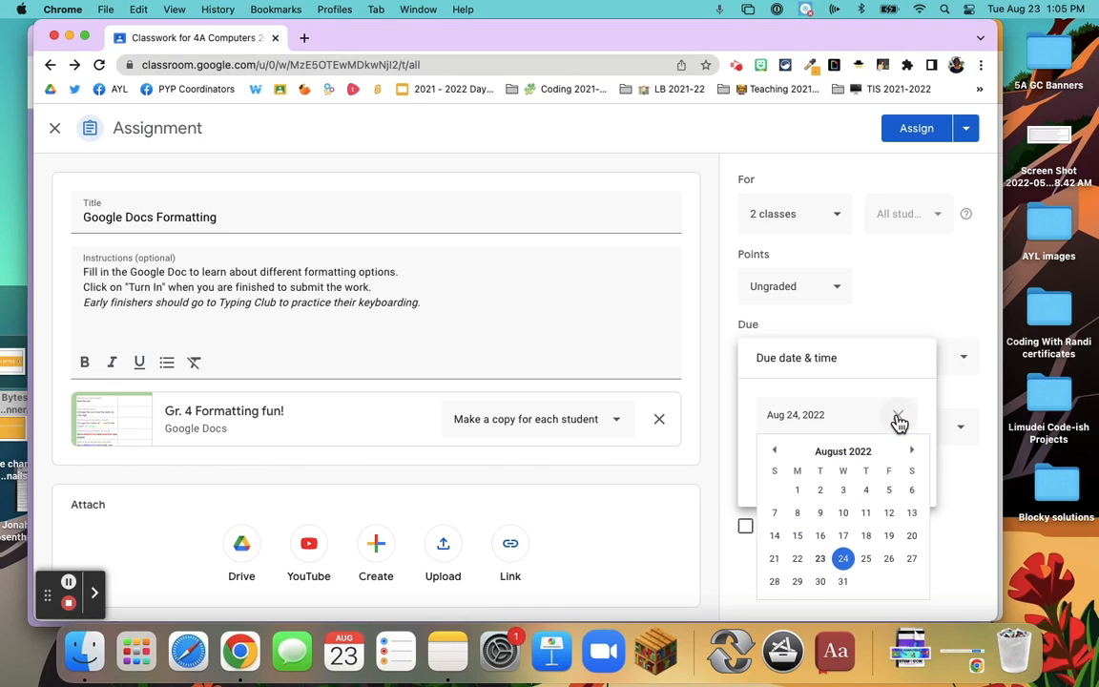
pyautogui.click(843, 582)
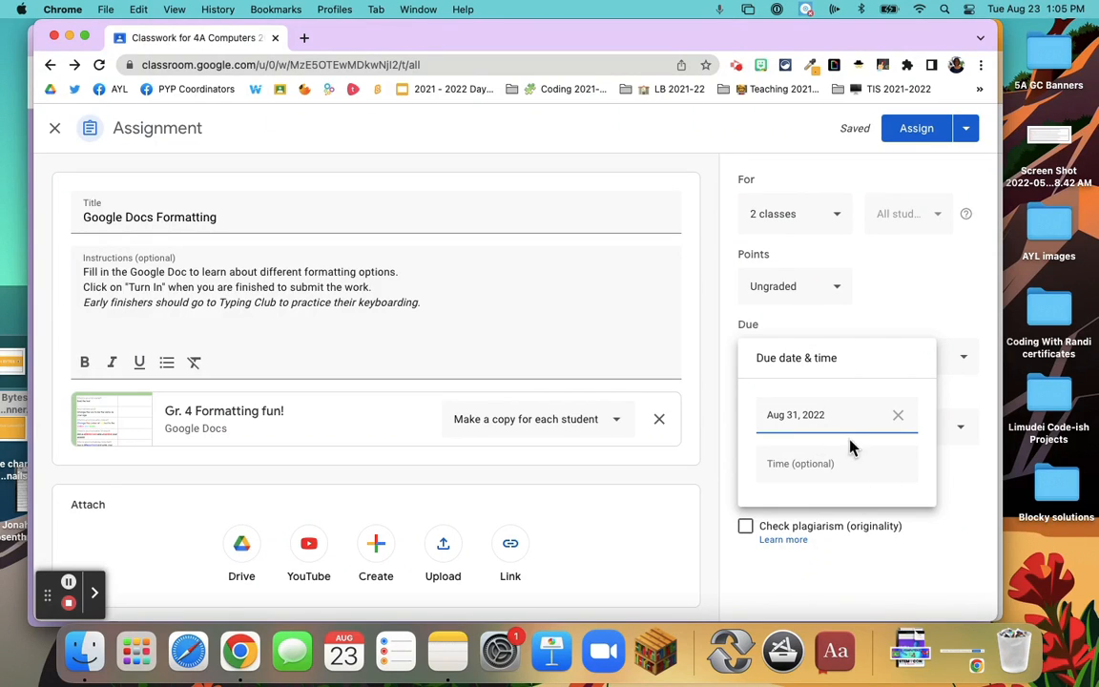
pyautogui.click(955, 511)
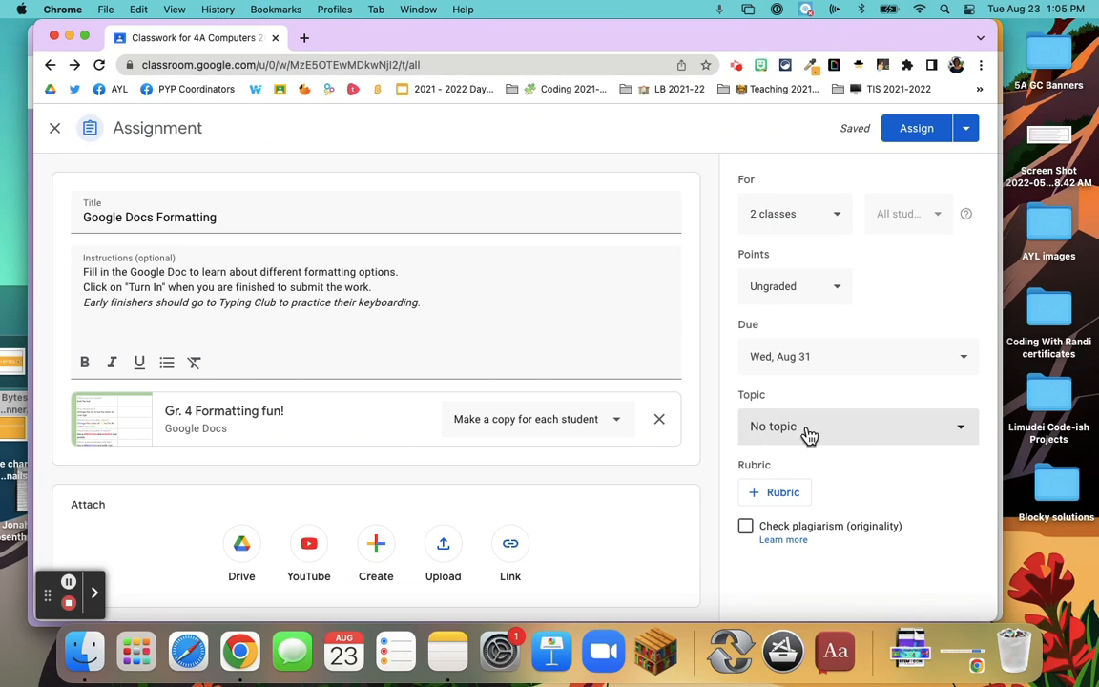
pyautogui.click(961, 434)
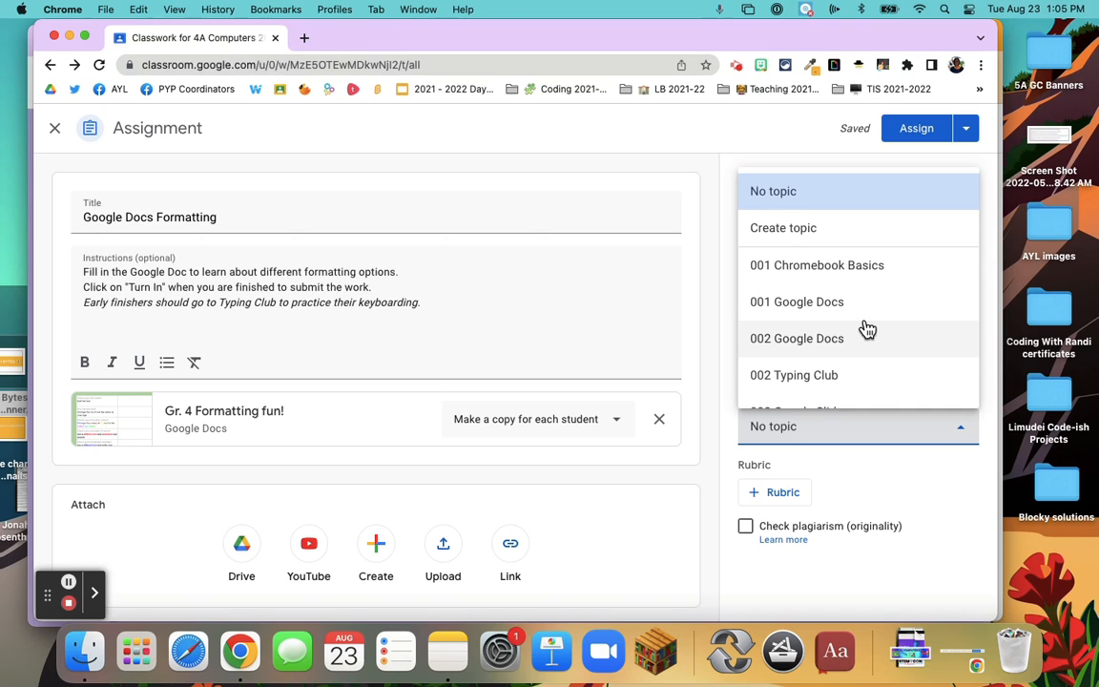
pyautogui.scroll(-2, 867, 329)
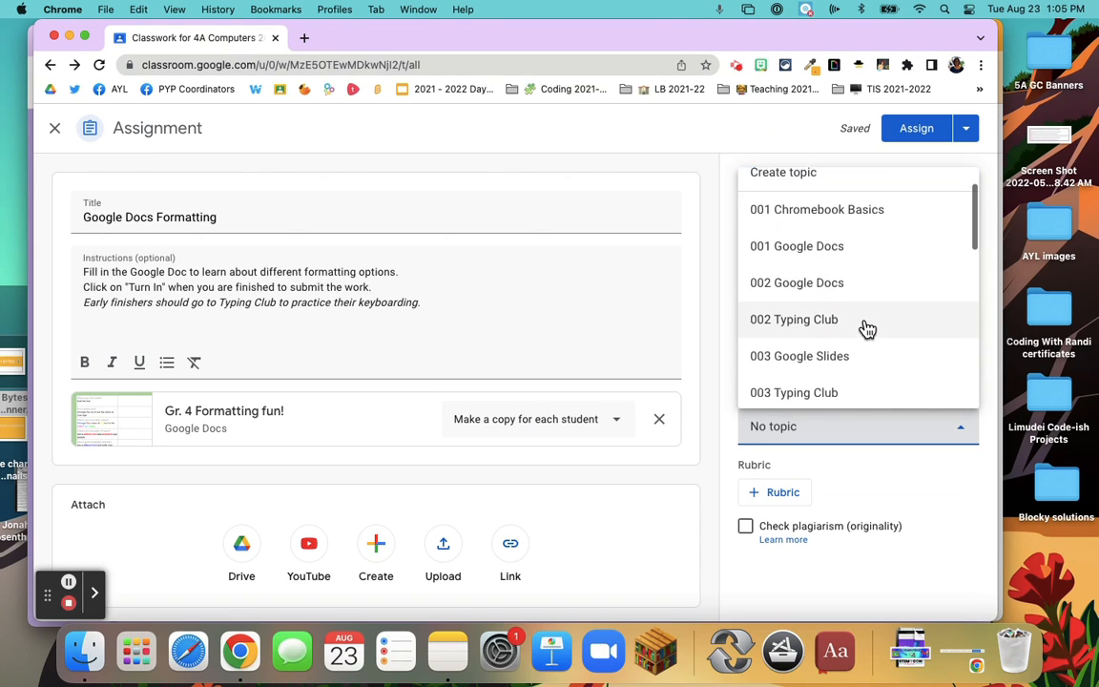
pyautogui.scroll(-8, 867, 329)
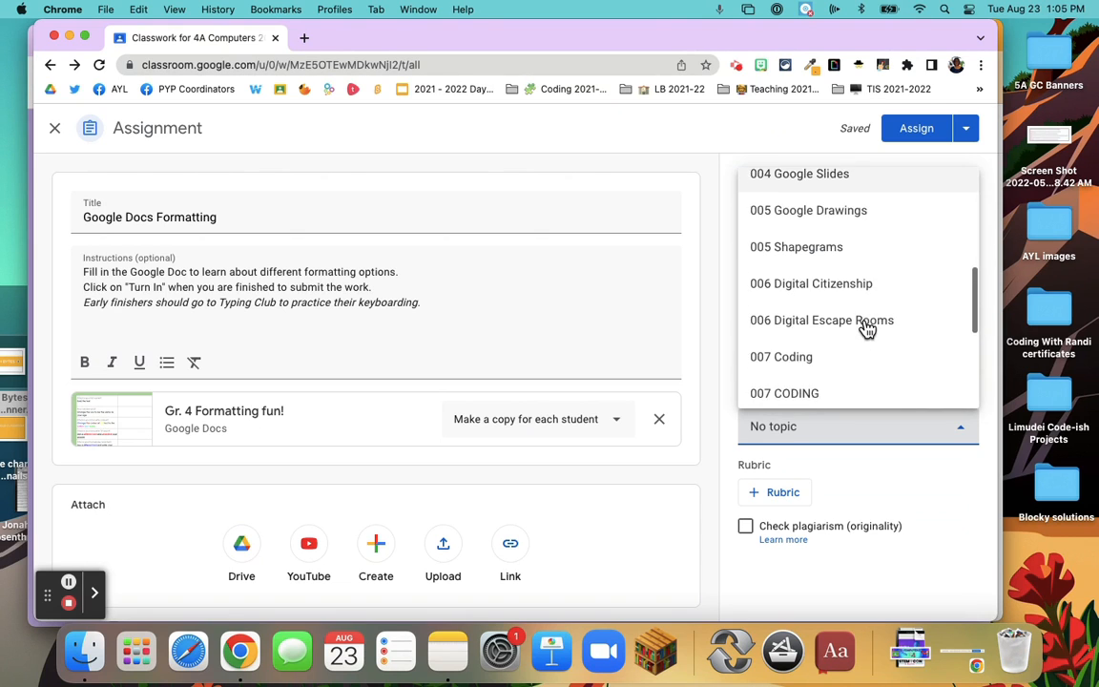
pyautogui.scroll(10, 867, 329)
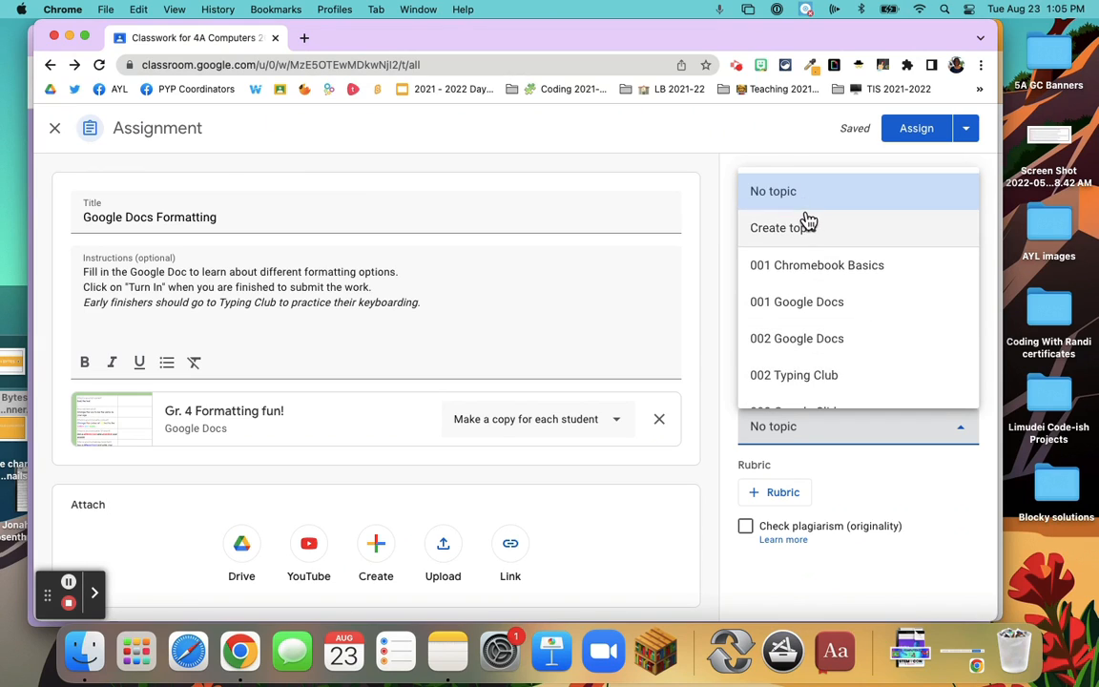
pyautogui.click(763, 232)
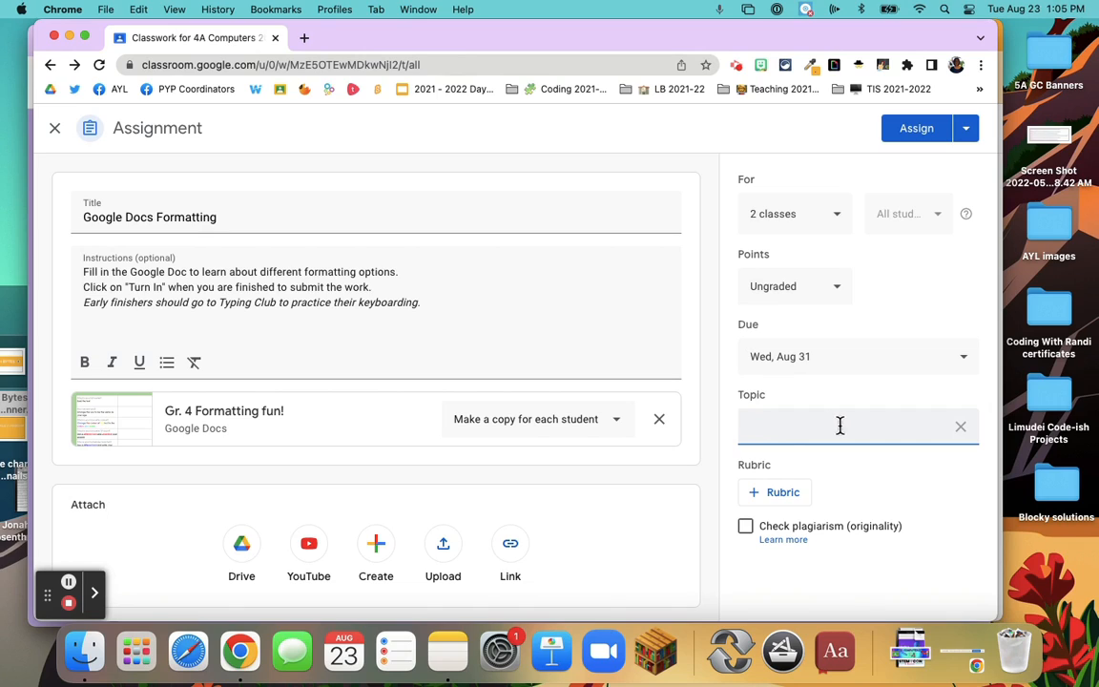
pyautogui.click(961, 430)
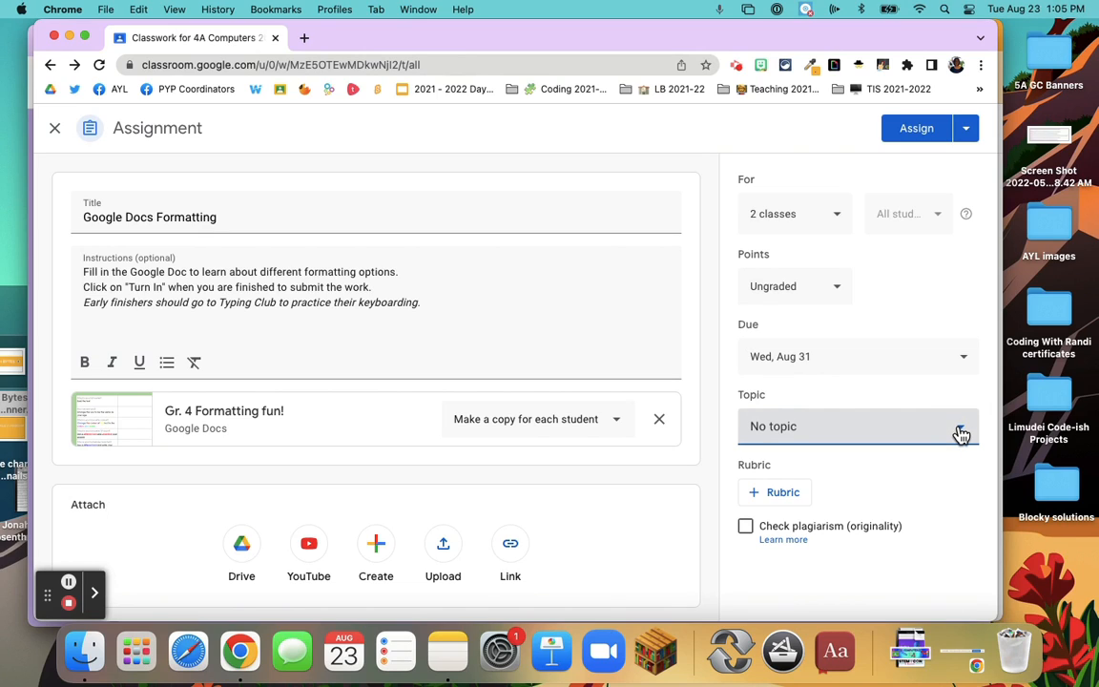
# File the assignment under the existing topic TODAY'S ASSIGNMENT
pyautogui.click(961, 434)
pyautogui.scroll(-1, 821, 351)
pyautogui.scroll(1, 821, 351)
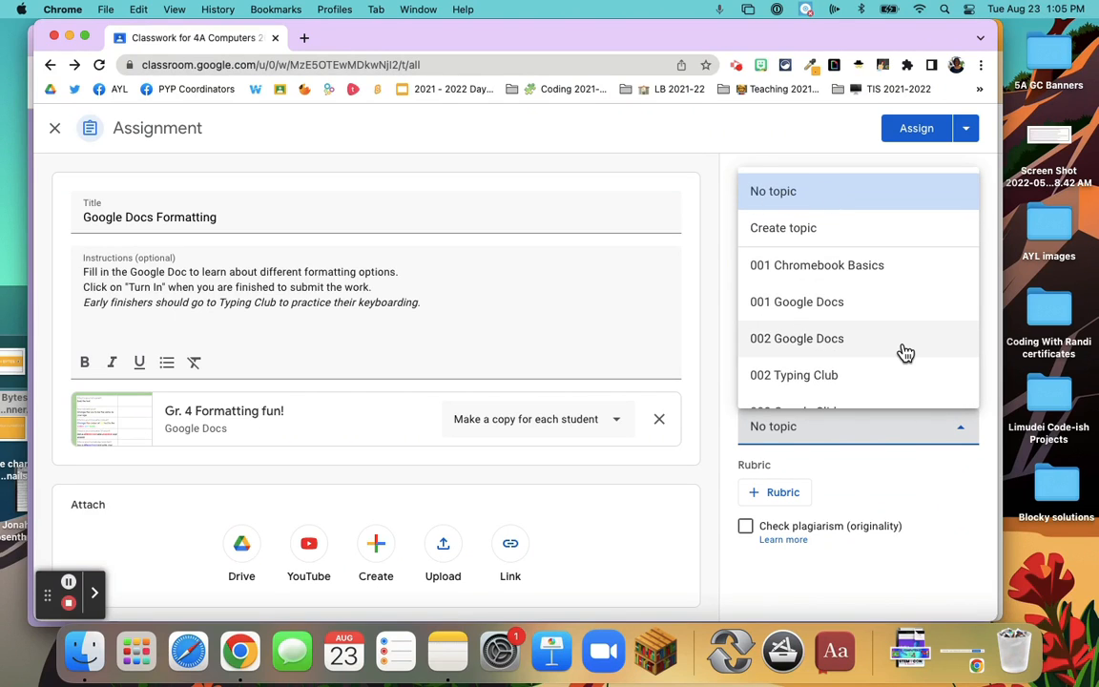
pyautogui.scroll(-1, 905, 353)
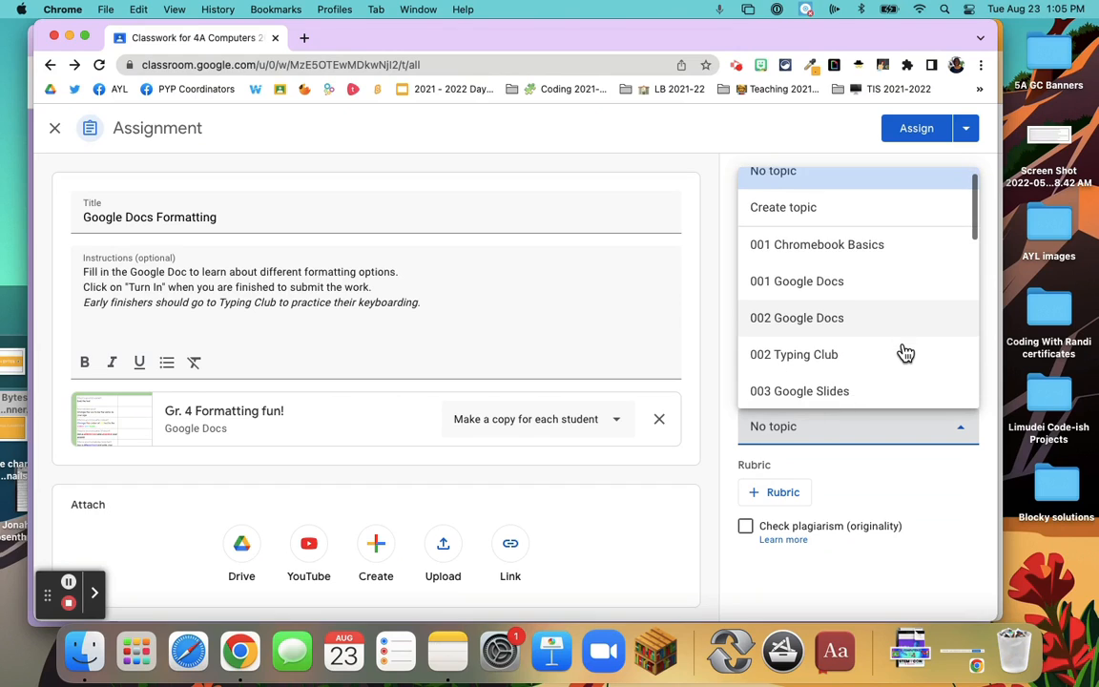
pyautogui.scroll(1, 906, 353)
pyautogui.scroll(-10, 905, 353)
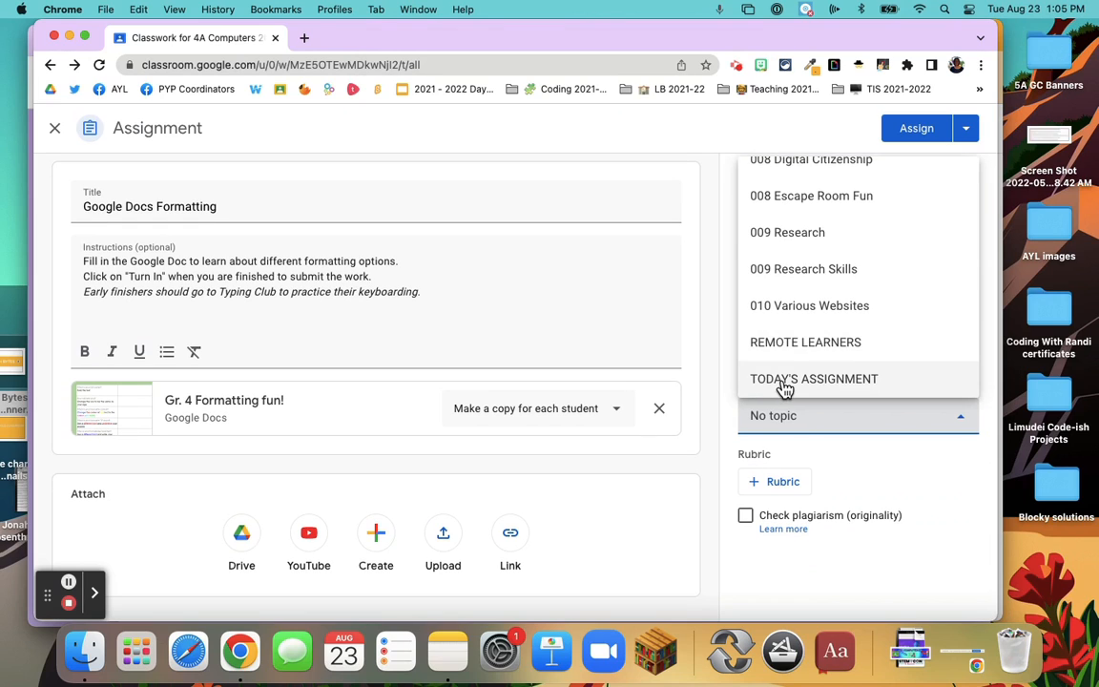
pyautogui.click(780, 386)
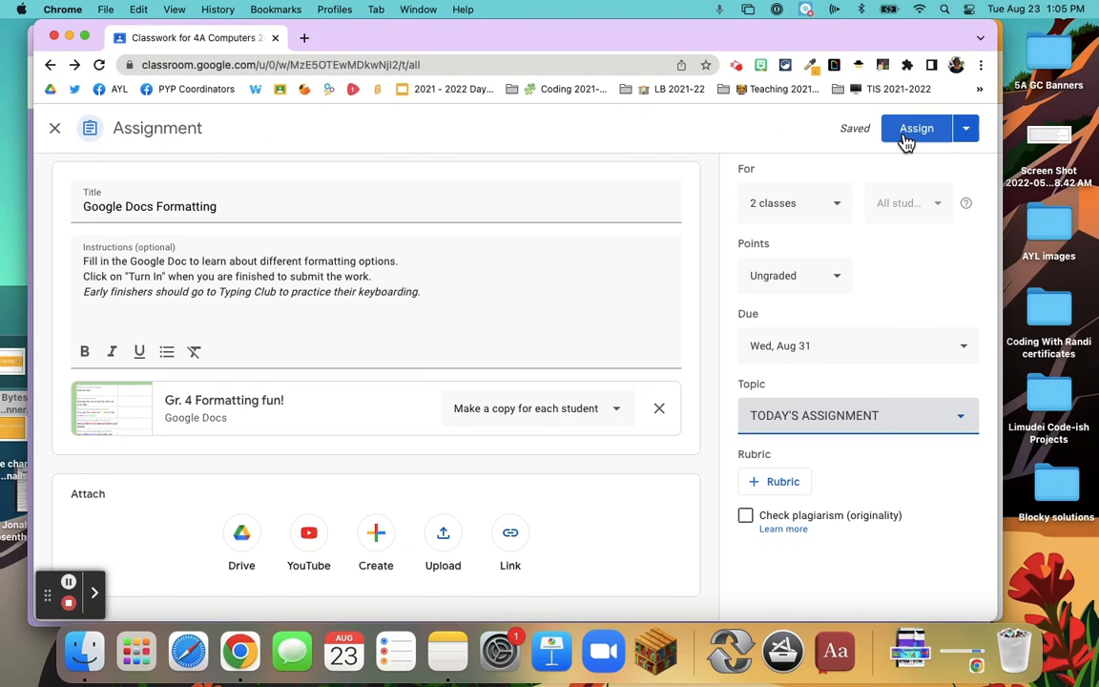
# Start scheduling the assignment for both classes, with 4A Computers 2021-22 publishing on Aug 26, 2022 at 8:00 AM
pyautogui.click(966, 131)
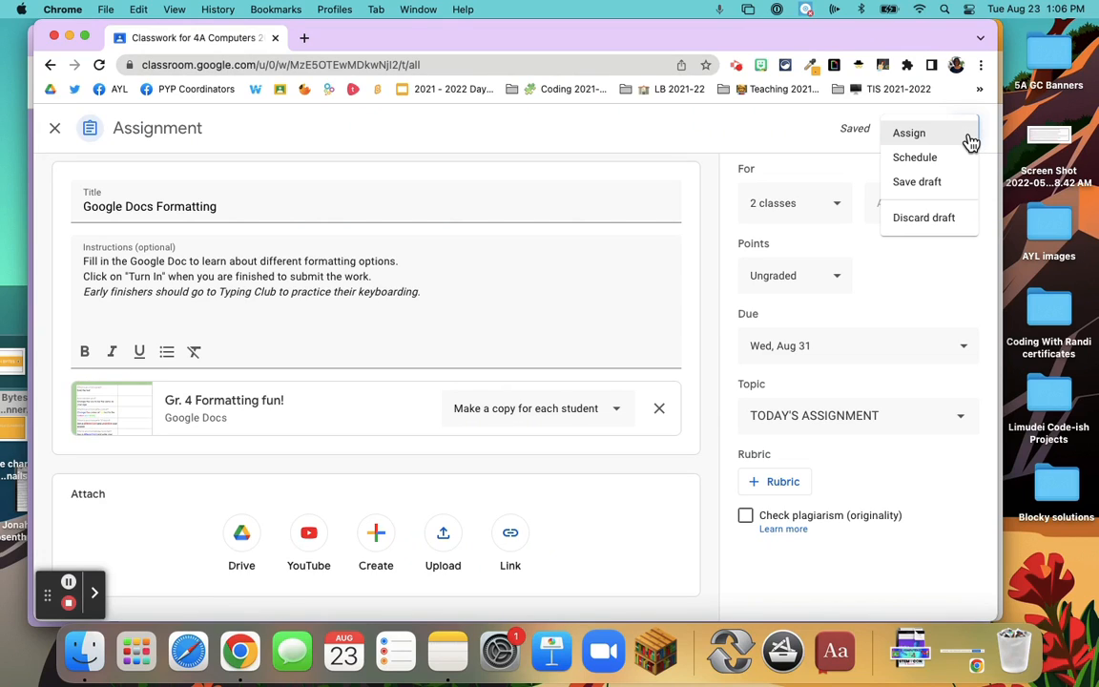
pyautogui.click(918, 159)
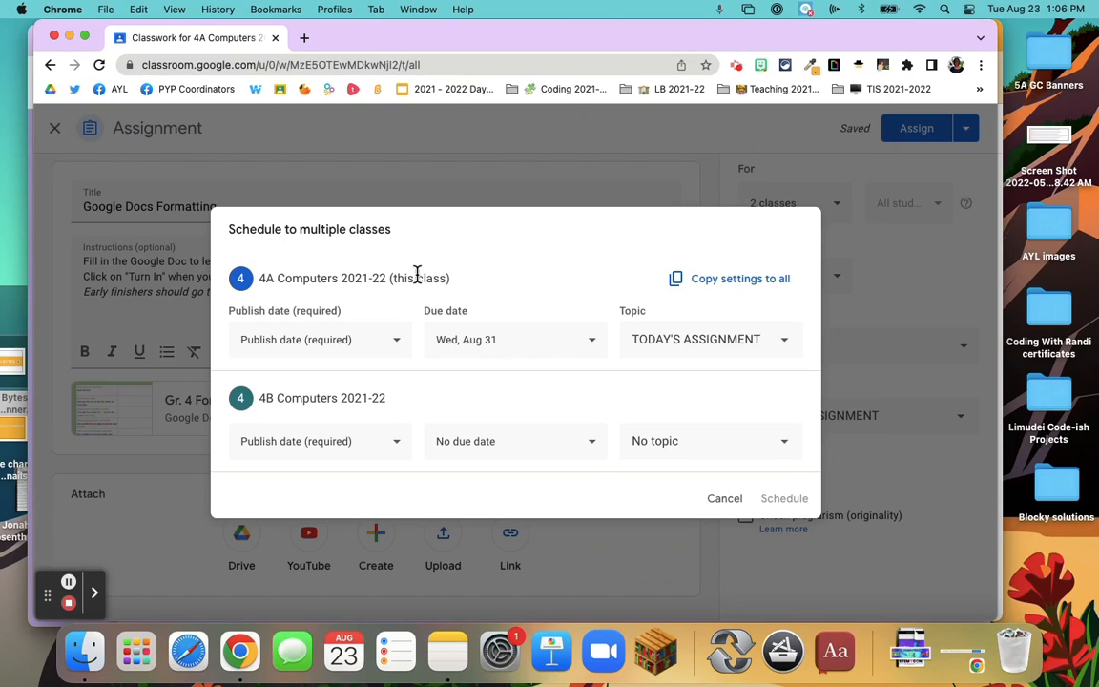
pyautogui.click(396, 343)
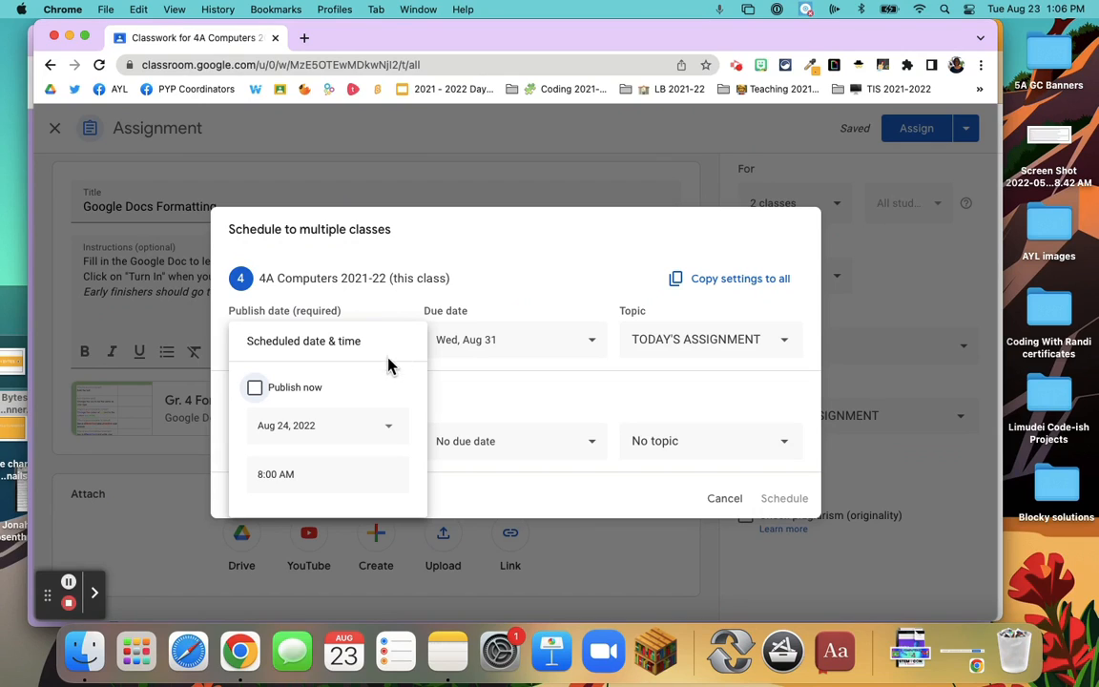
pyautogui.click(390, 431)
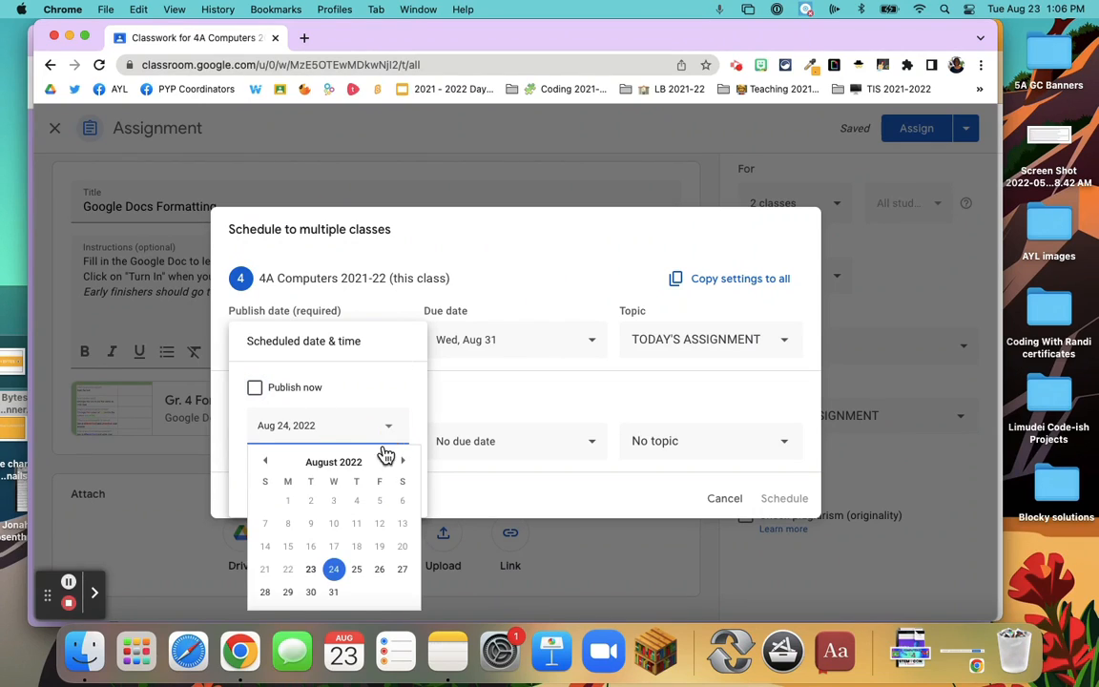
pyautogui.click(379, 576)
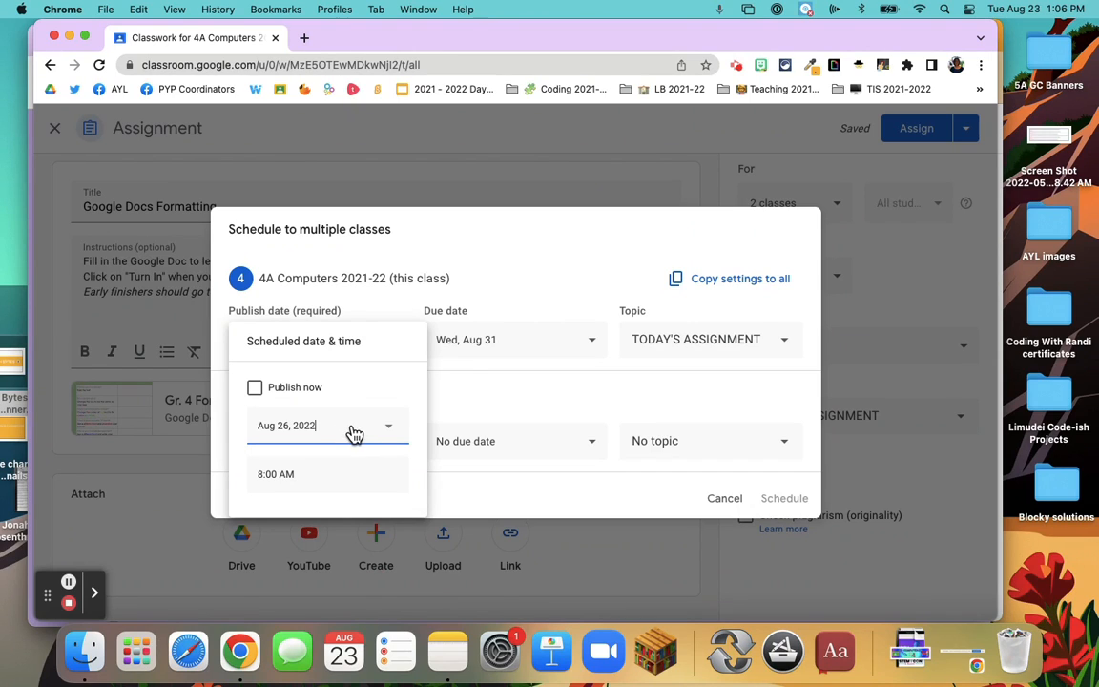
pyautogui.click(487, 407)
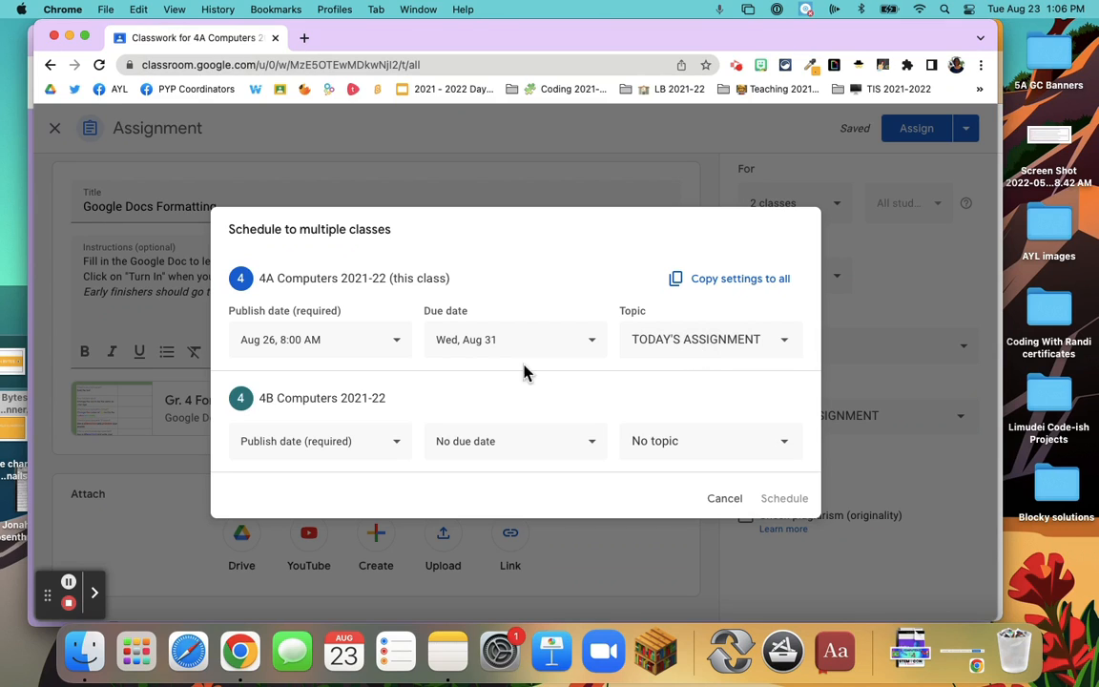
# Set the publish date for 4B Computers 2021-22 to Aug 25, 2022 at 8:00 am
pyautogui.click(399, 448)
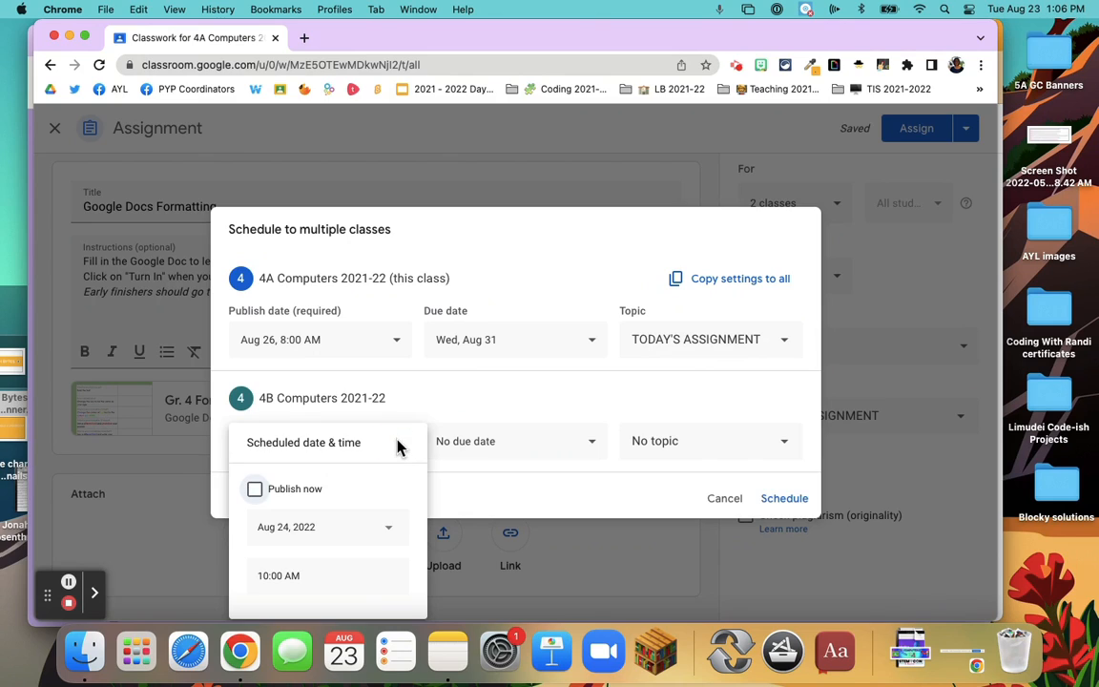
pyautogui.click(391, 542)
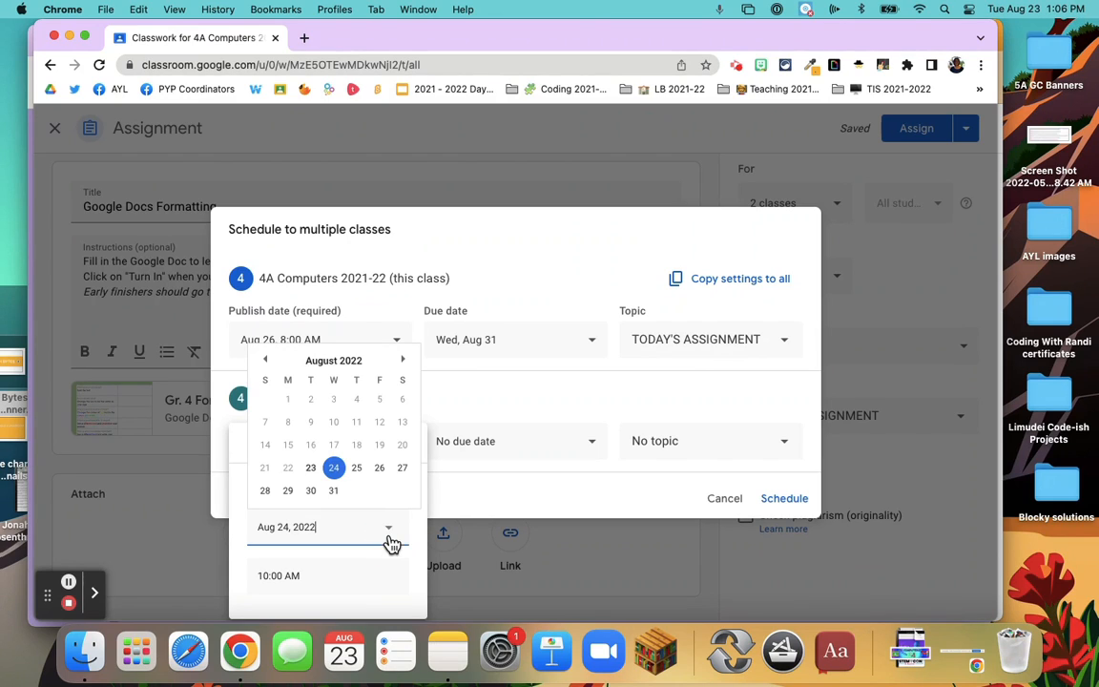
pyautogui.click(356, 469)
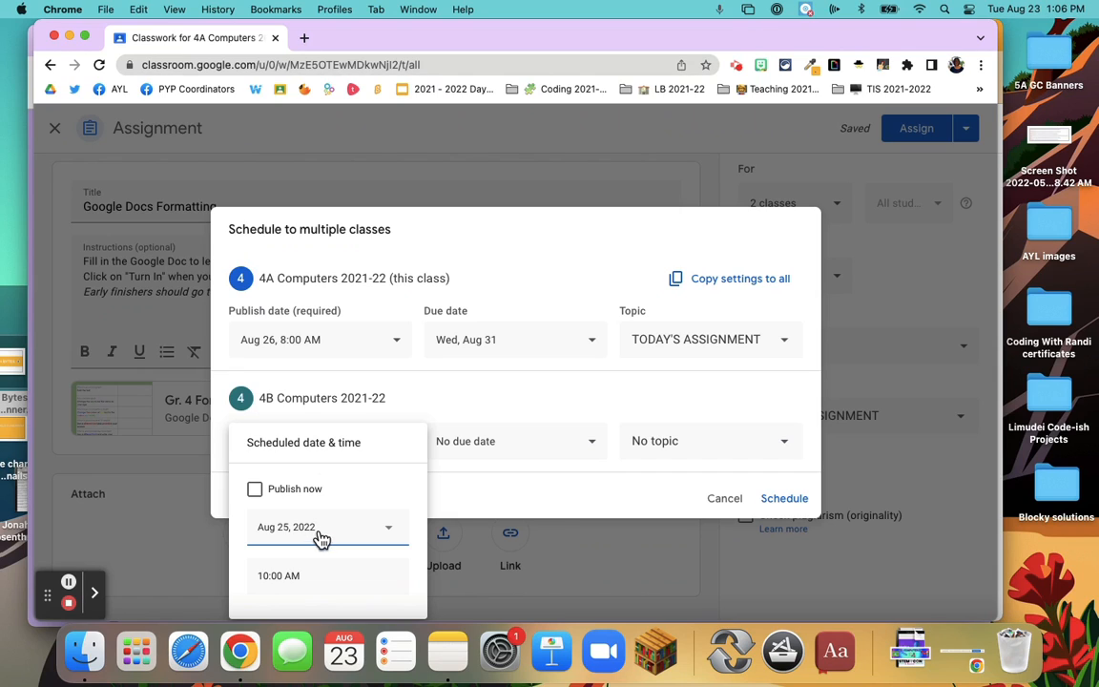
pyautogui.click(266, 574)
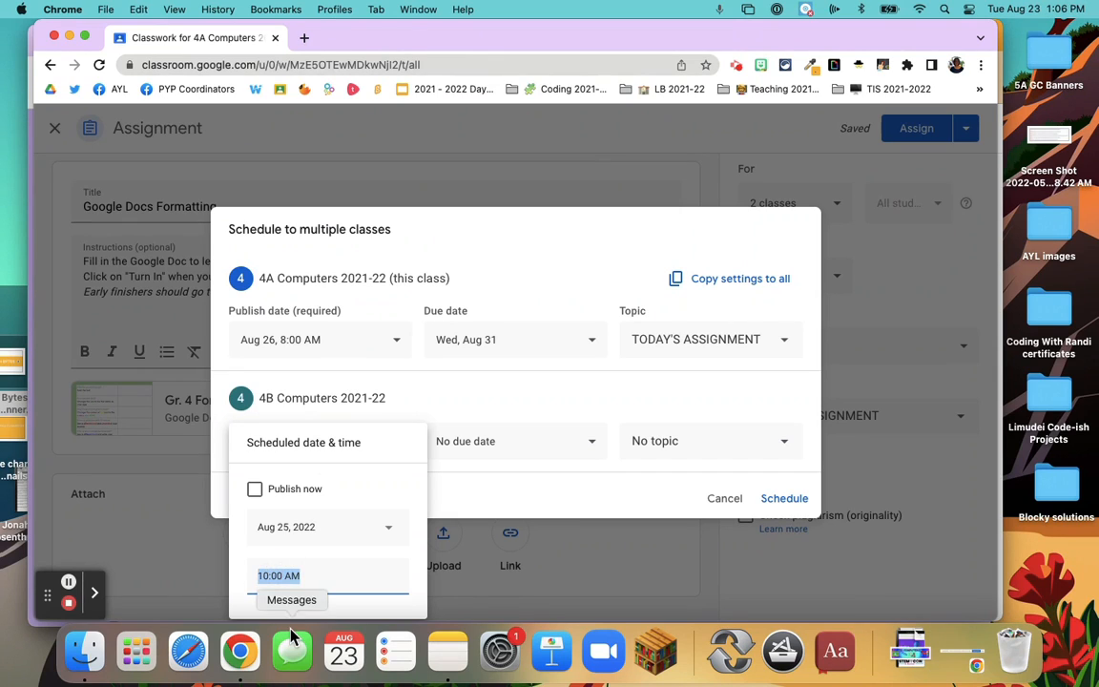
pyautogui.write('8:00 am')
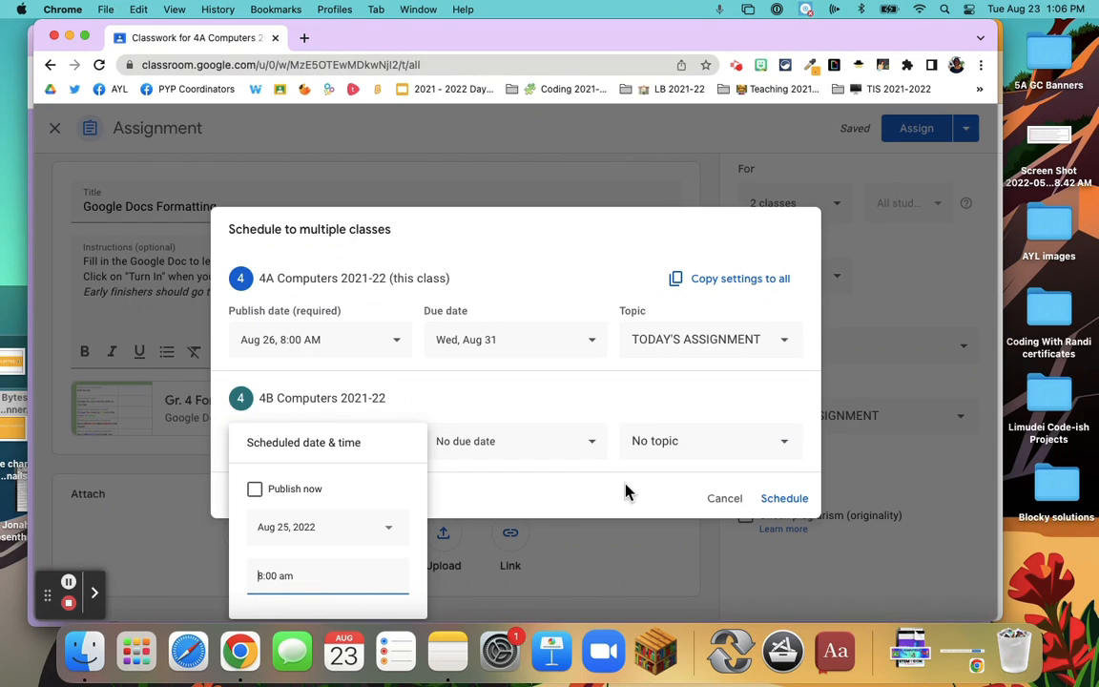
# Set the due date for 4B Computers 2021-22 to Aug 31, 2022, without a time
pyautogui.click(549, 454)
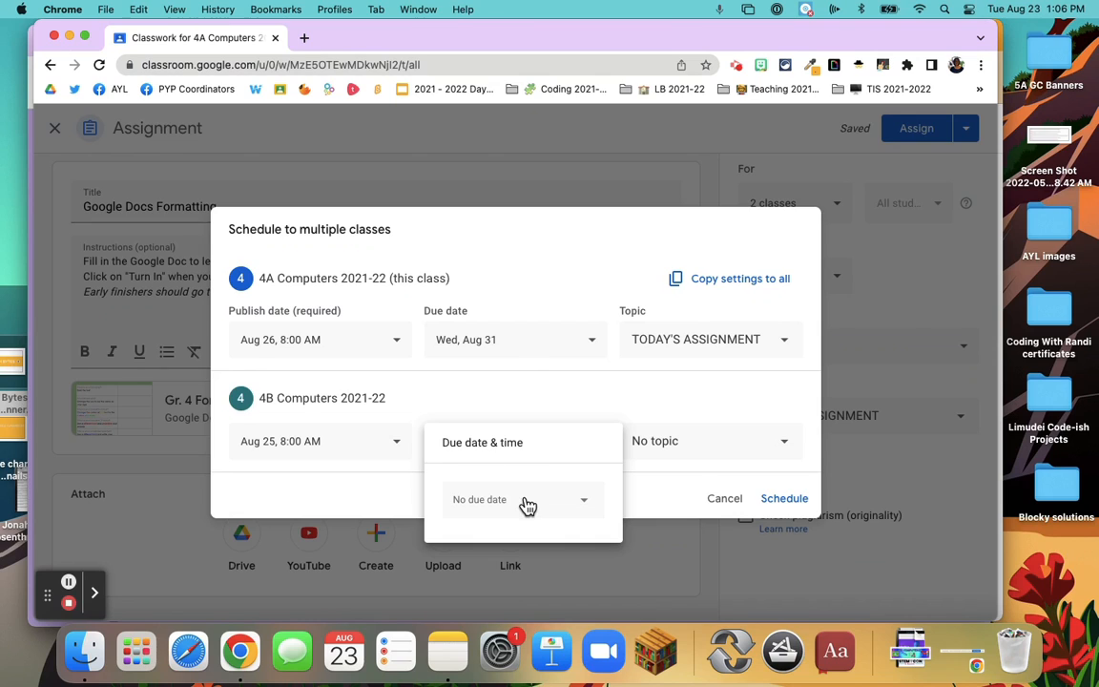
pyautogui.click(528, 505)
pyautogui.click(528, 463)
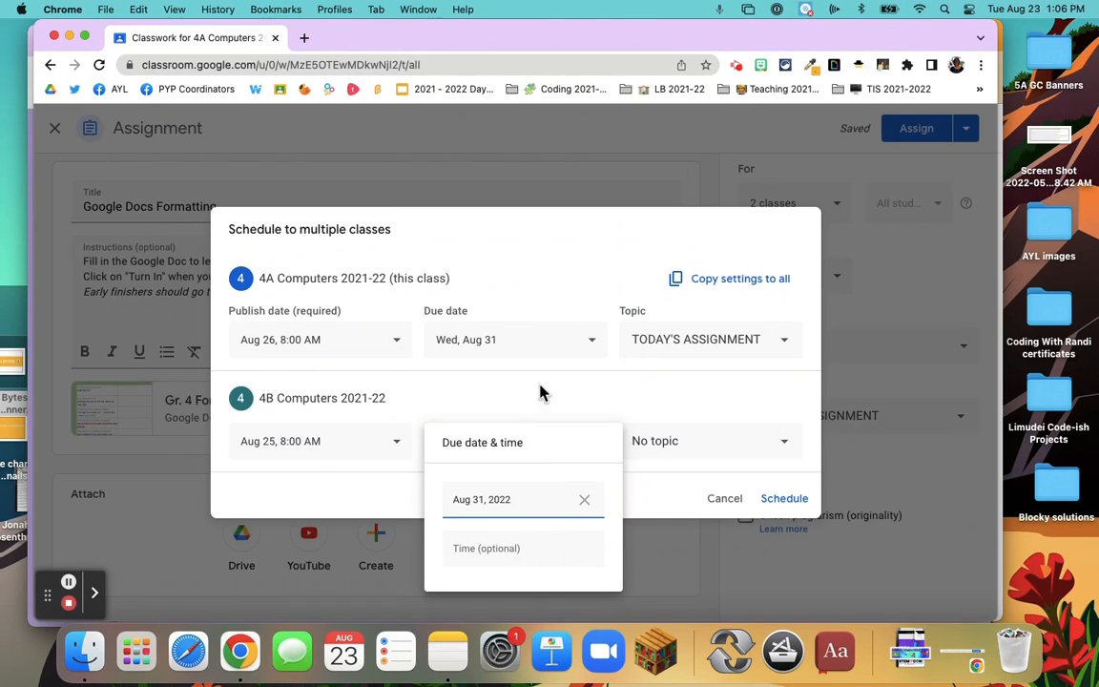
pyautogui.click(652, 406)
# File the 4B Computers 2021-22 copy under the topic TODAY'S ASSIGNMENT and schedule the assignment to both classes
pyautogui.click(785, 448)
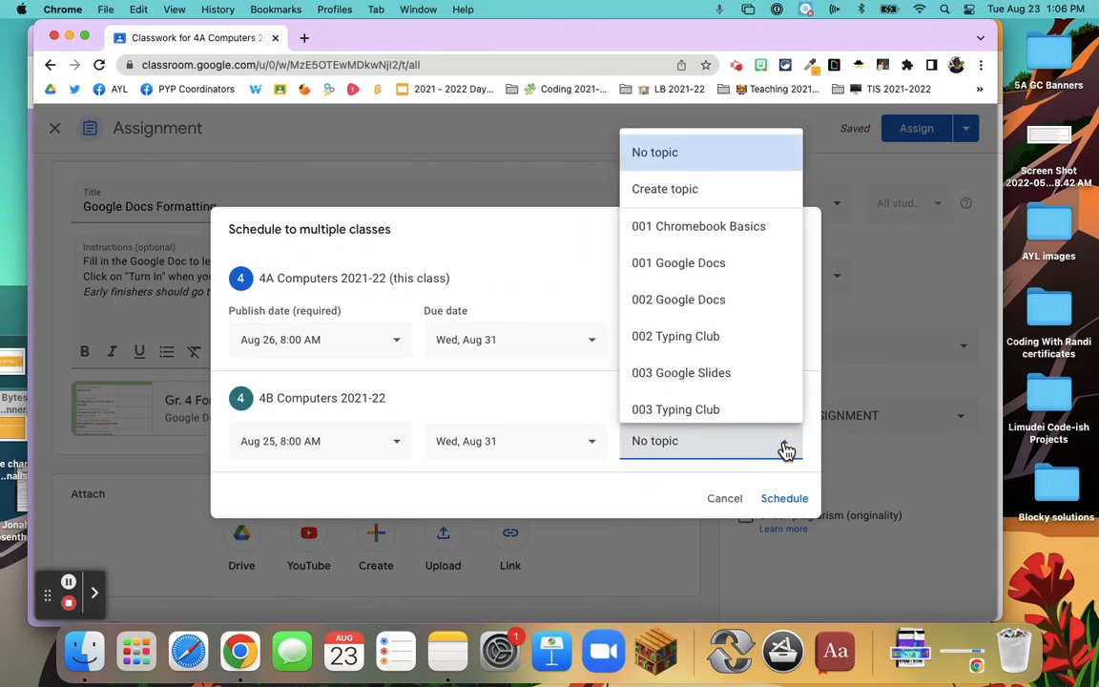
pyautogui.scroll(-5, 682, 389)
pyautogui.click(682, 396)
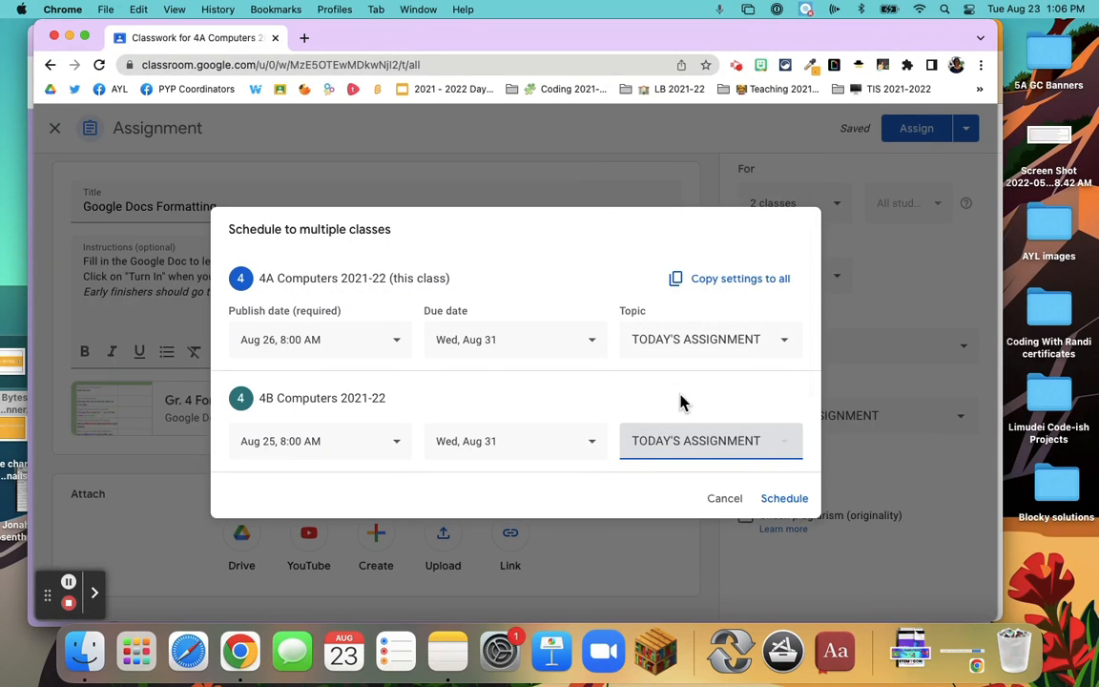
pyautogui.click(555, 488)
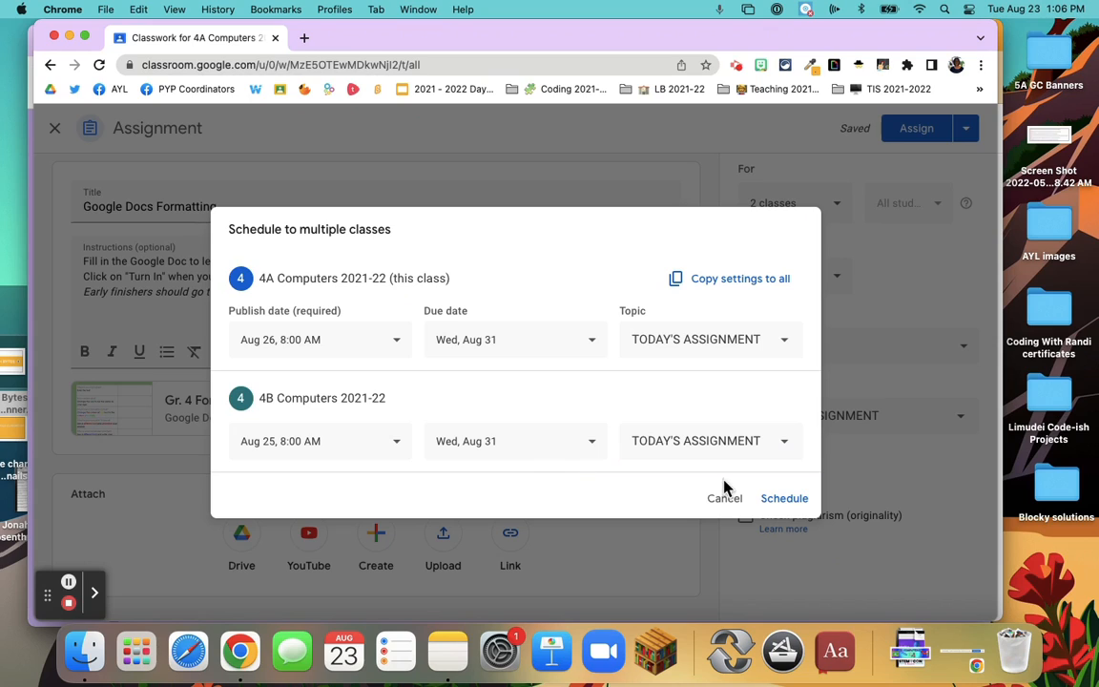
pyautogui.click(784, 500)
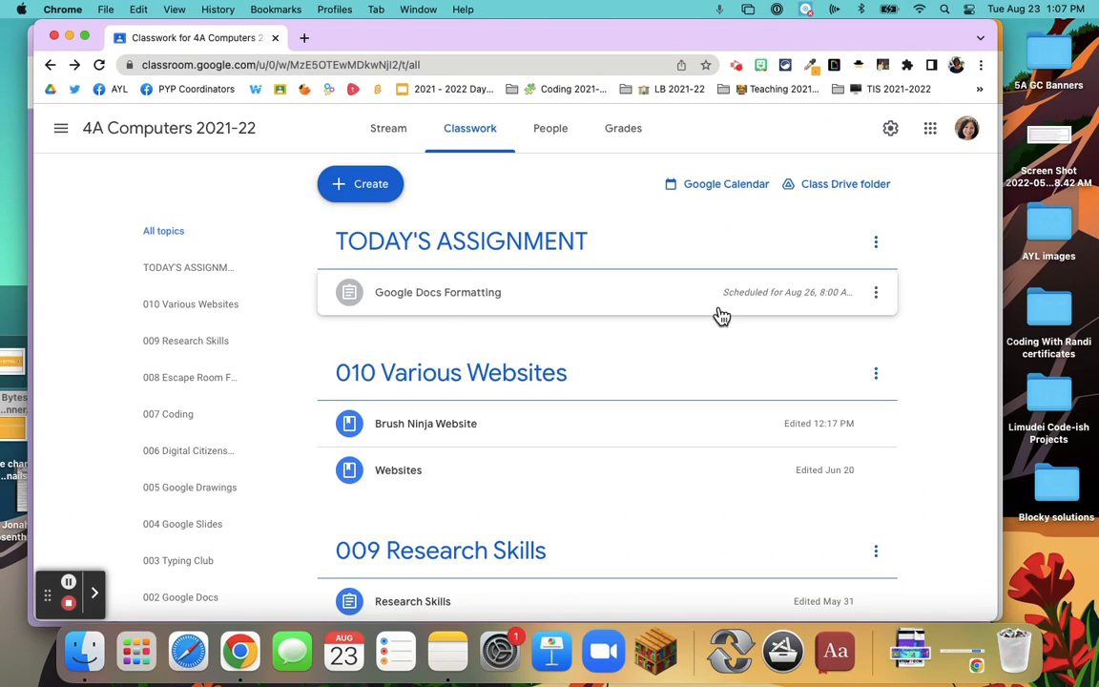
# Remove the scheduled publish date from the Google Docs Formatting assignment in 4A and save it as a draft
pyautogui.click(875, 296)
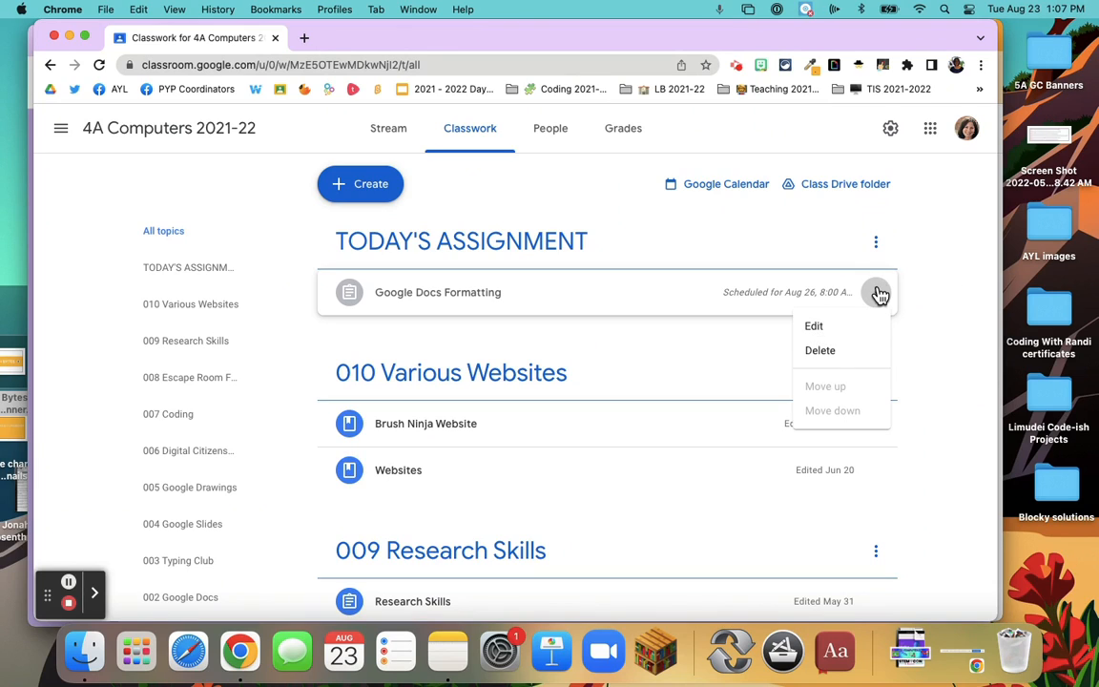
pyautogui.click(819, 328)
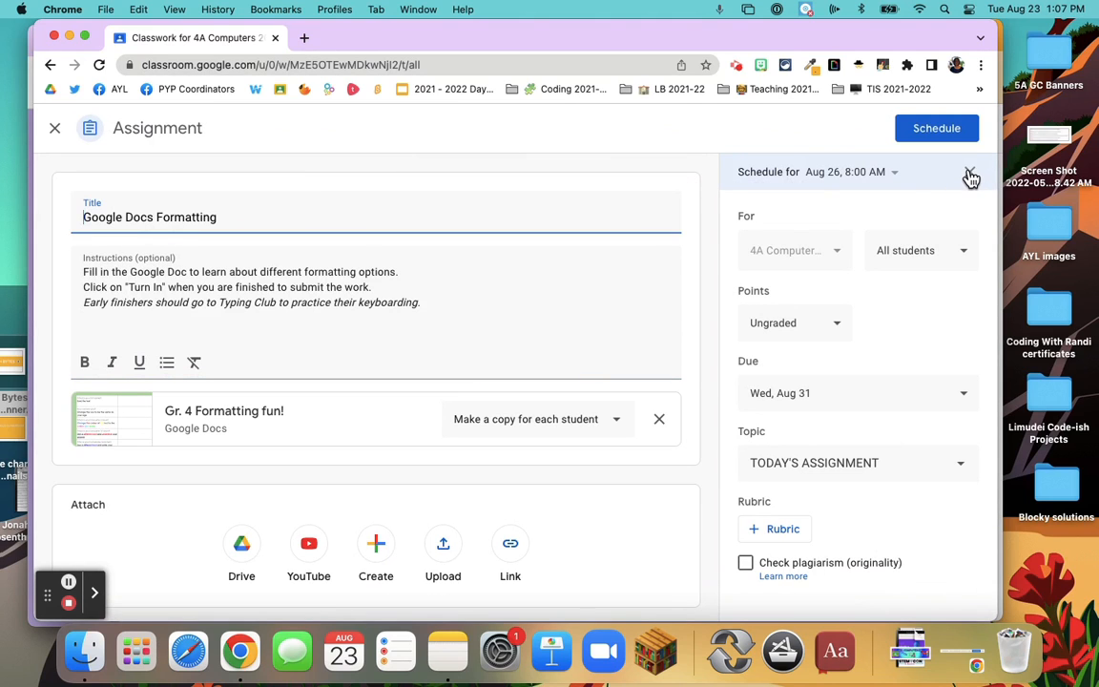
pyautogui.click(971, 174)
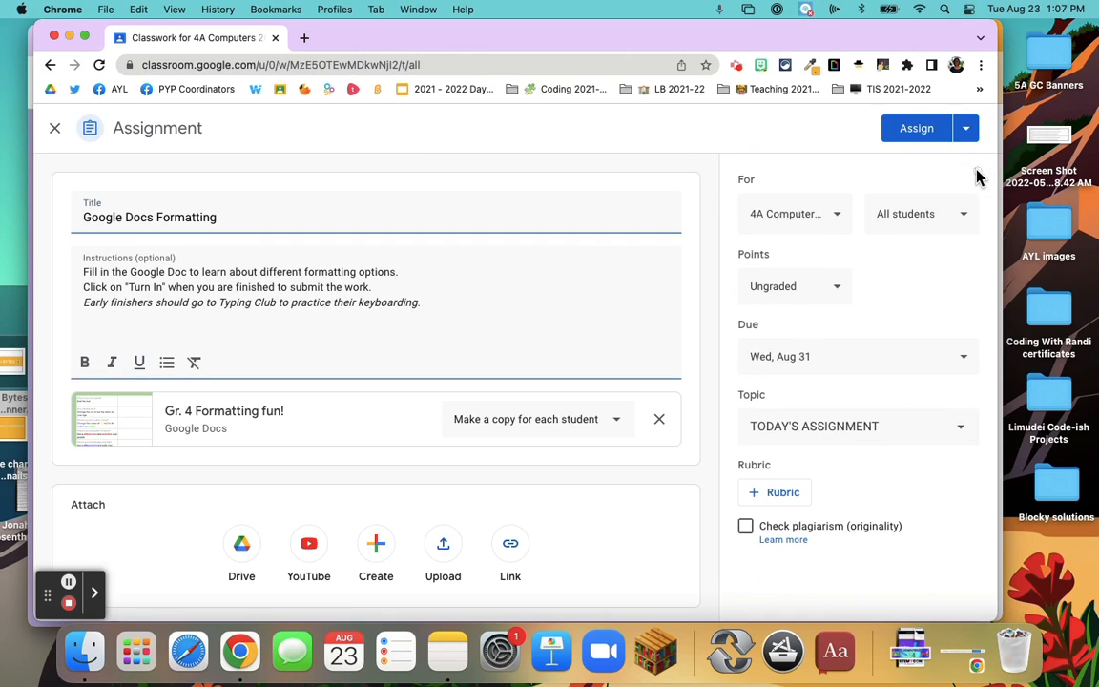
pyautogui.click(968, 130)
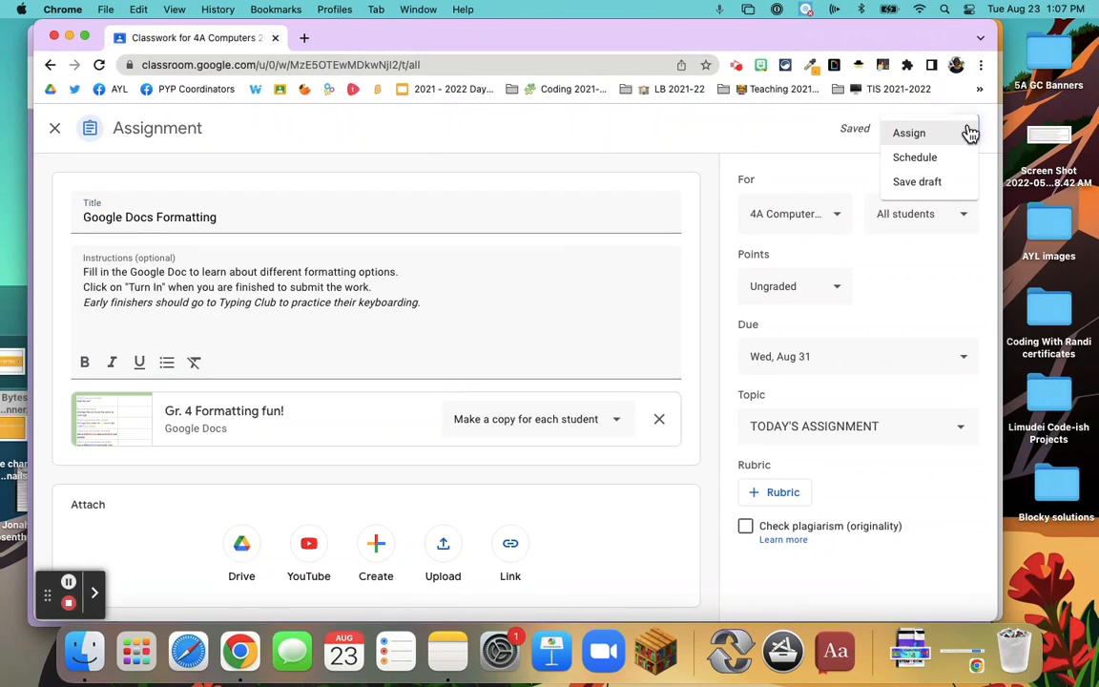
pyautogui.click(935, 181)
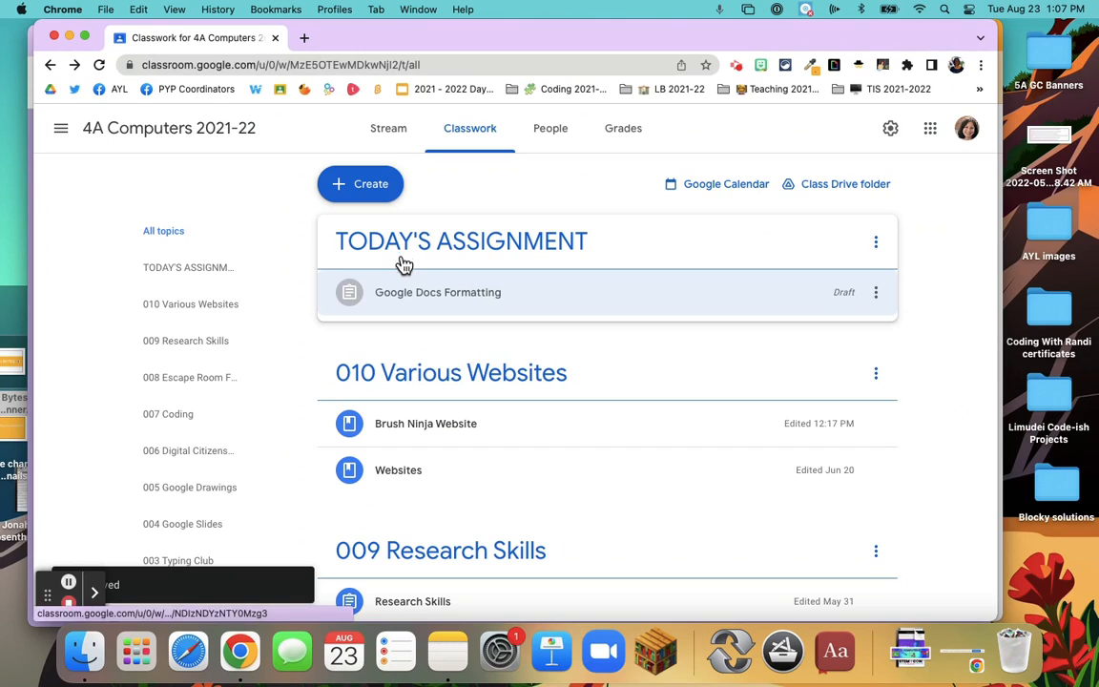
# Open the Google Docs Formatting draft under TODAY'S ASSIGNMENT for editing
pyautogui.click(879, 297)
pyautogui.click(811, 326)
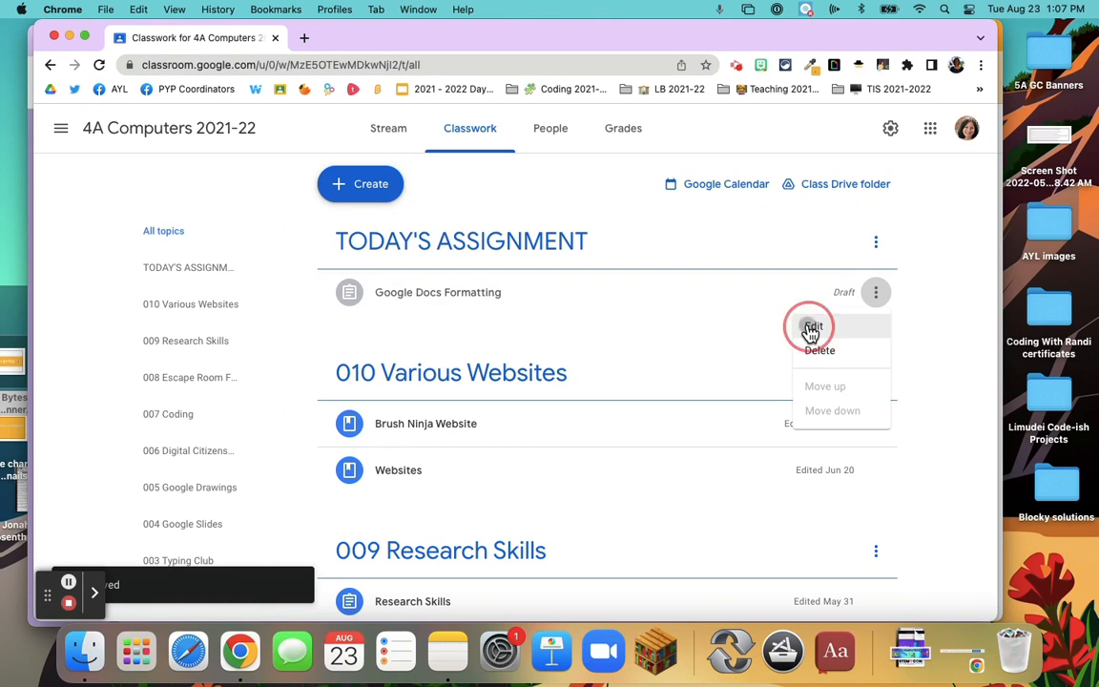